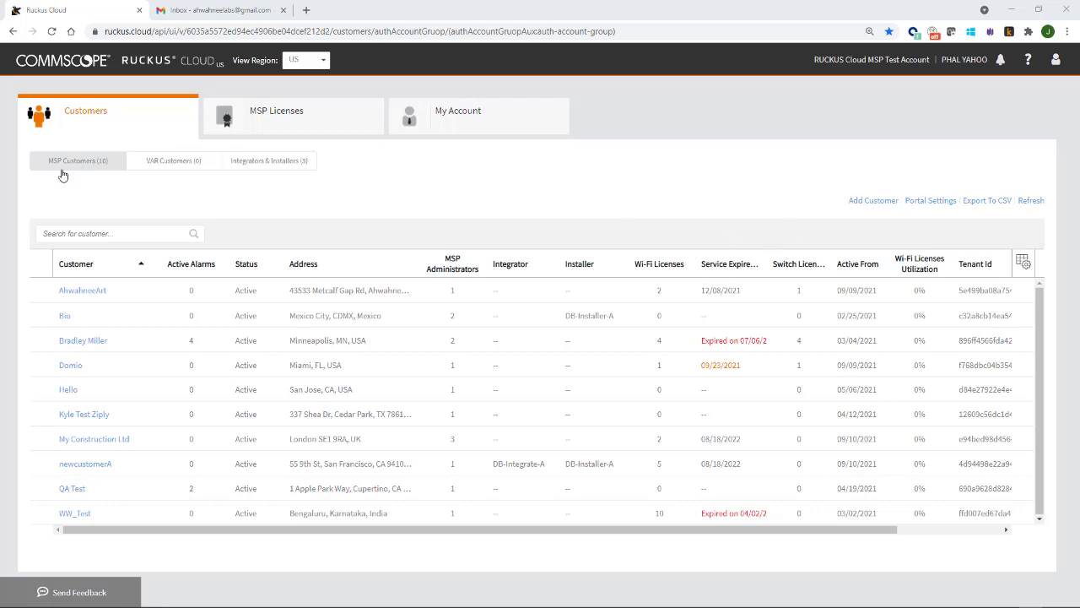
- Start a new account from the Integrators & Installers list, leaving Integrator as the account type
left_click(251, 170)
left_click(261, 162)
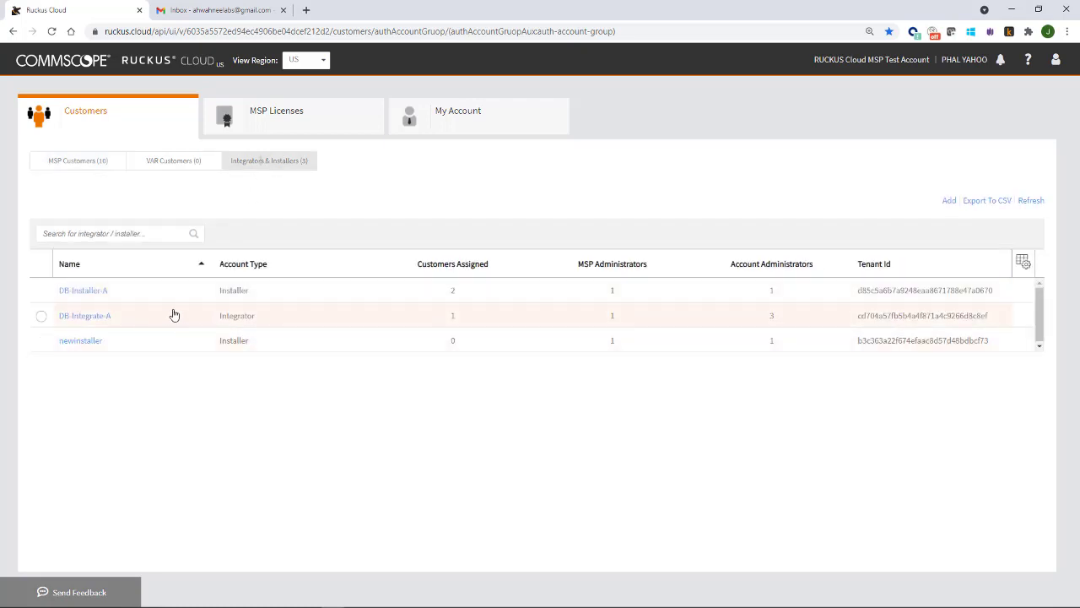
left_click(947, 202)
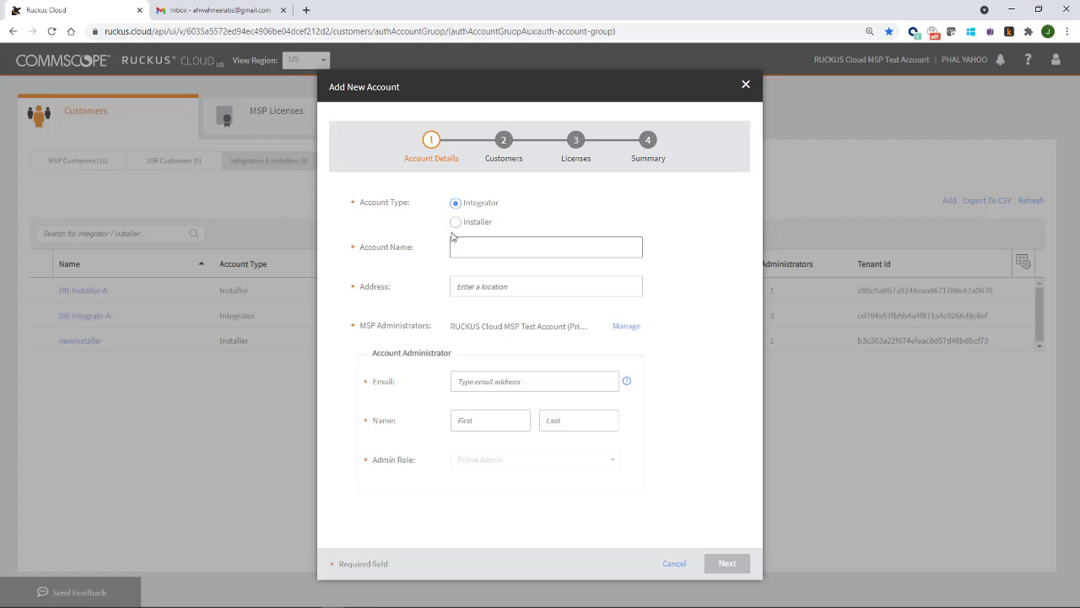
left_click(454, 222)
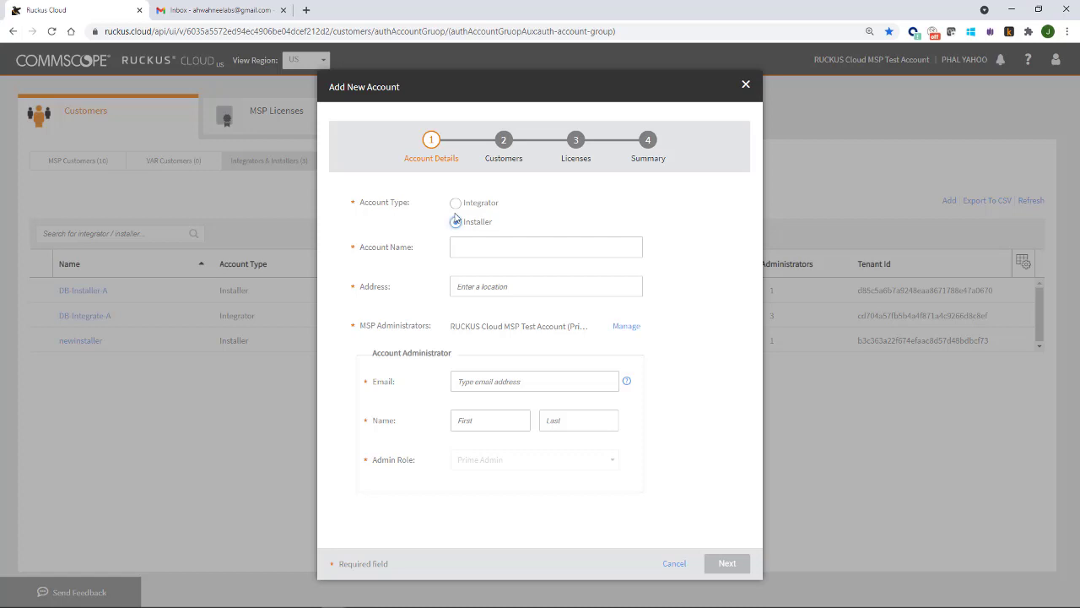
left_click(455, 204)
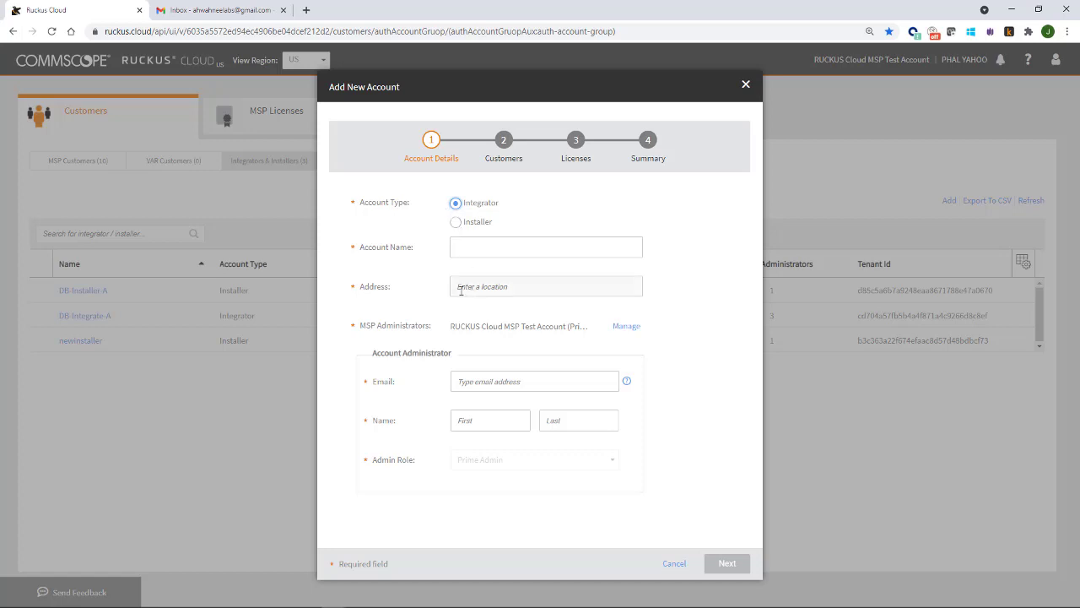
- Make the account an Installer named 'Art Installer' with the suggested Ahwahnee, CA address
left_click(457, 224)
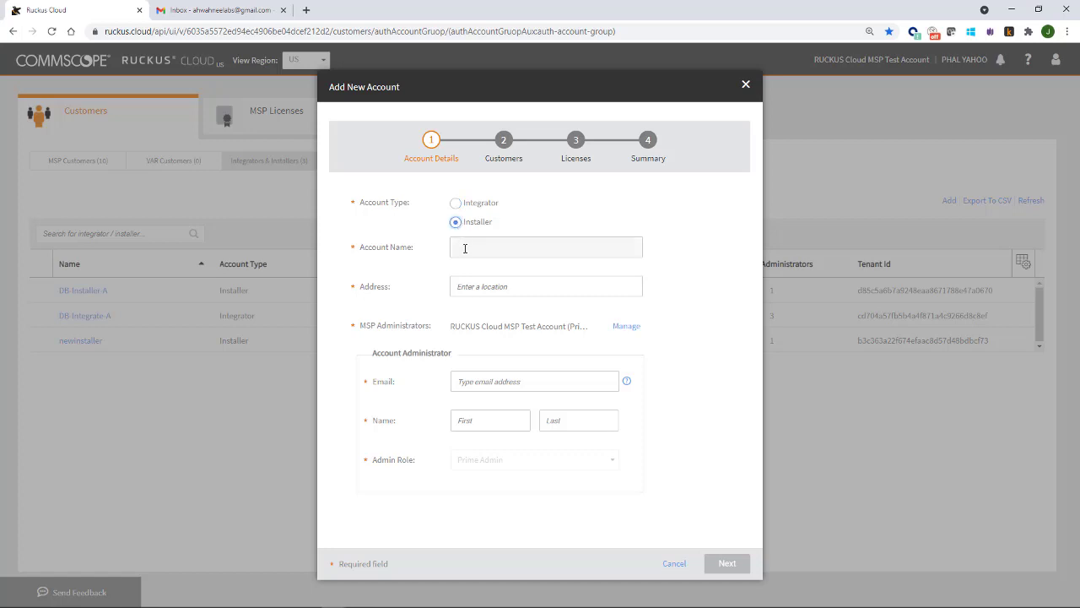
left_click(464, 248)
type("Art Installer")
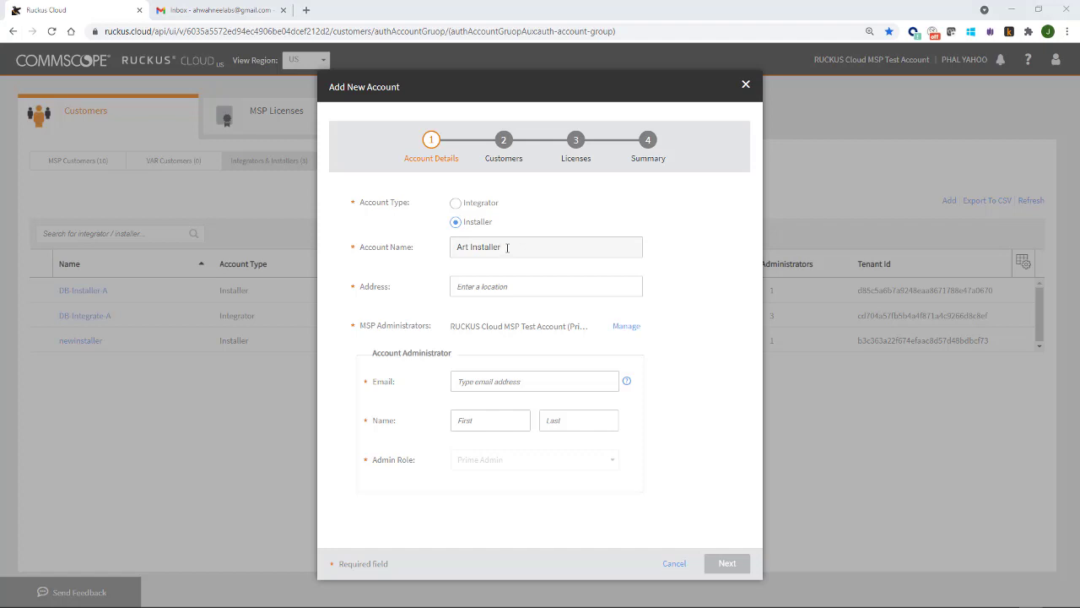
left_click(469, 286)
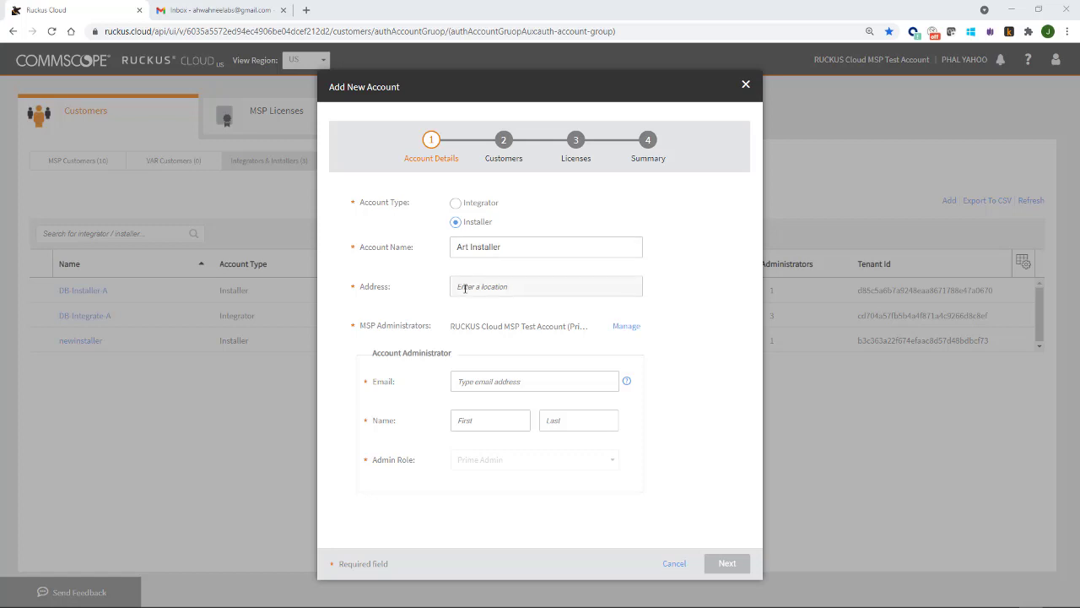
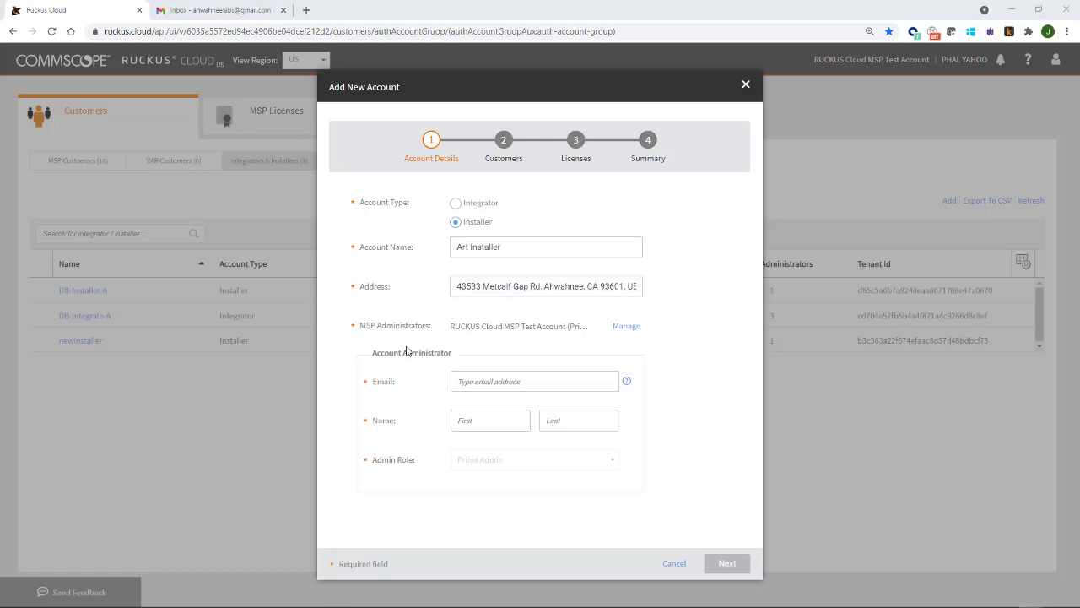
left_click(631, 330)
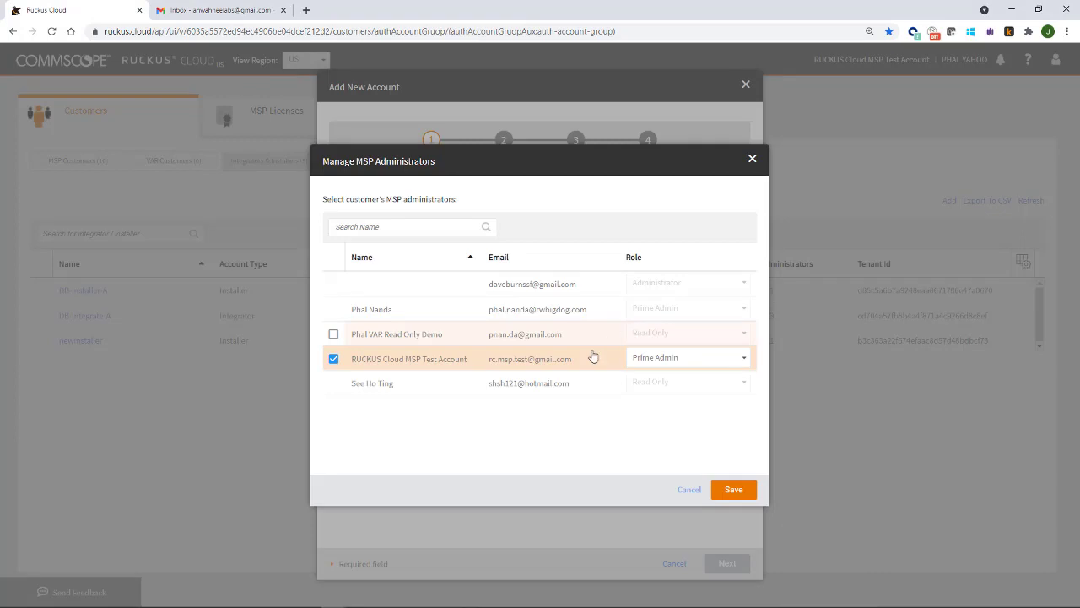
- Close the MSP administrators list and fill in the administrator's e-mail and first and last name
left_click(688, 491)
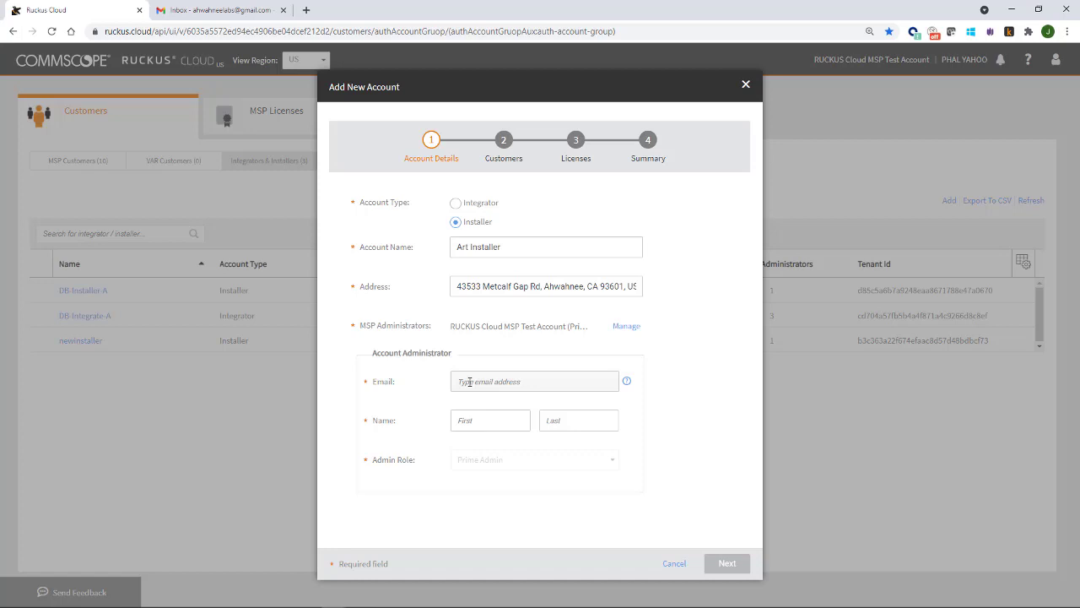
left_click(470, 382)
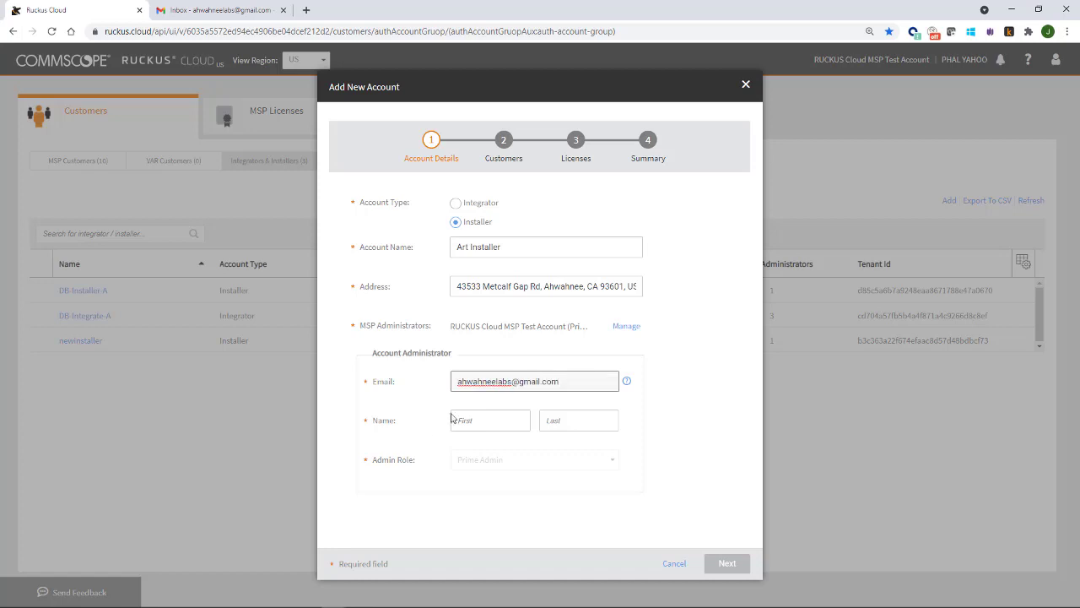
left_click(490, 414)
left_click(475, 423)
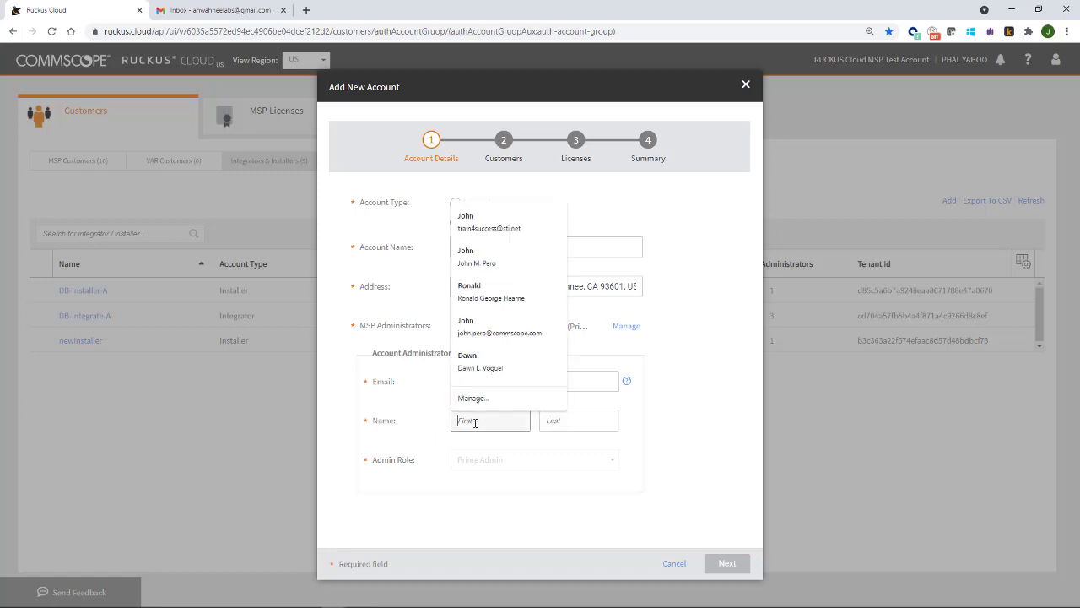
key("Down")
key("Return")
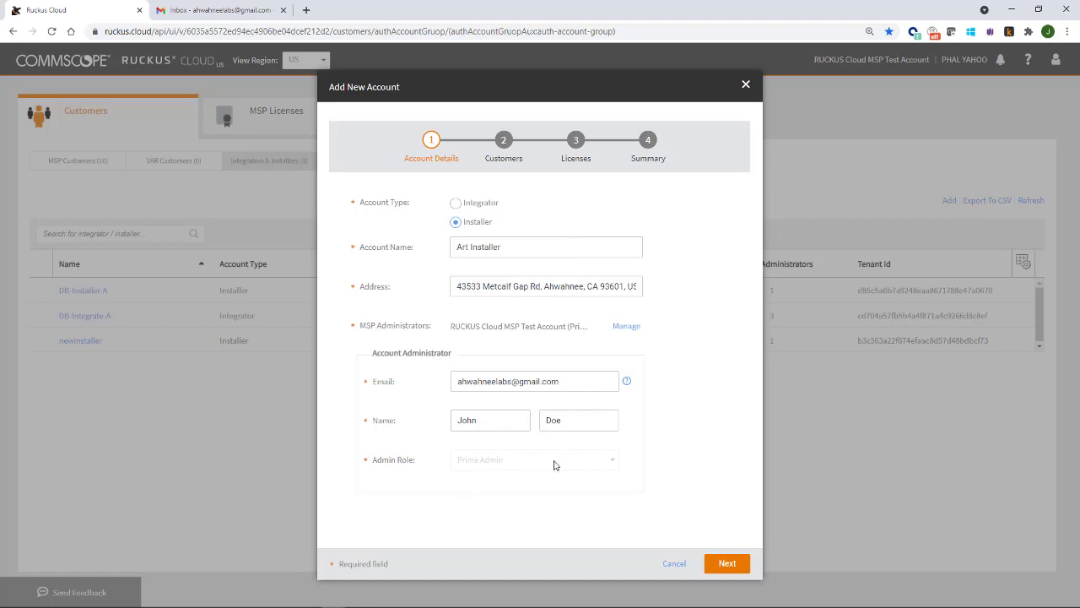
left_click(726, 567)
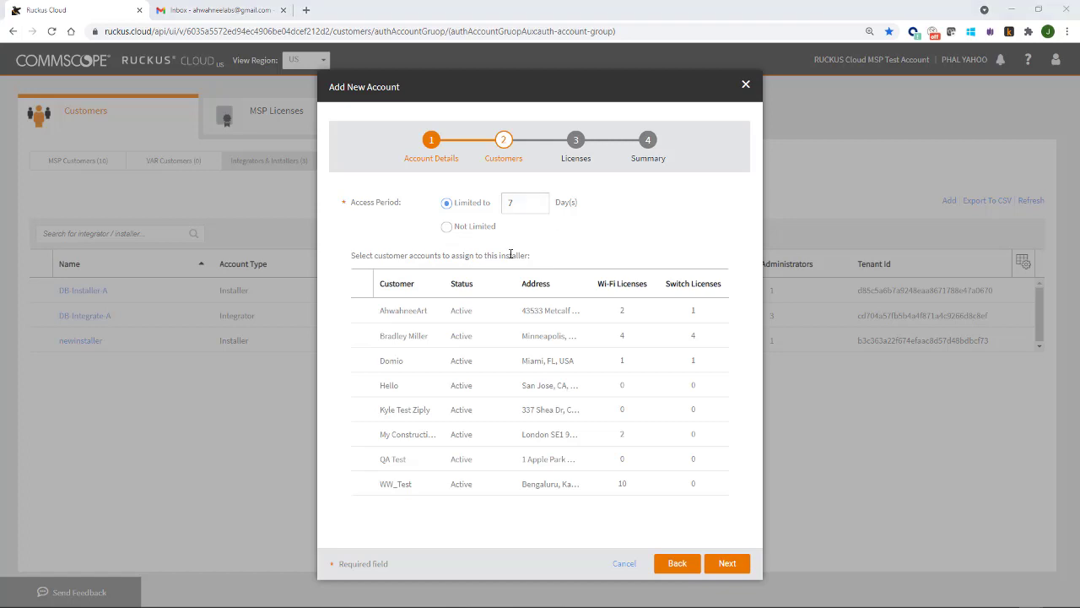
- Limit the customer access period to 7 days
left_click(522, 206)
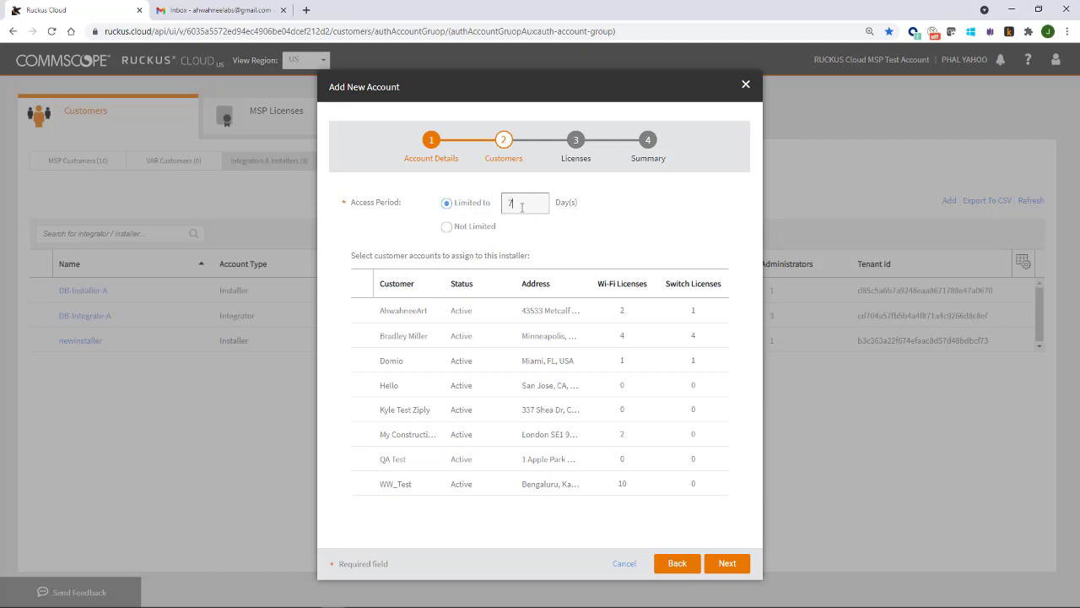
key("BackSpace")
type("10")
key("BackSpace")
key("BackSpace")
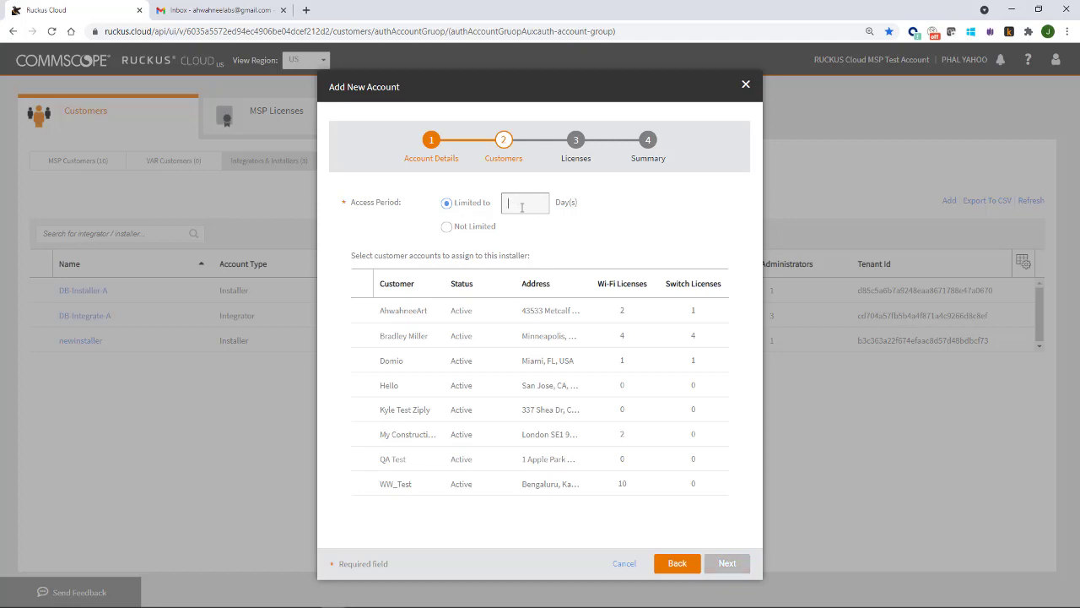
type("7")
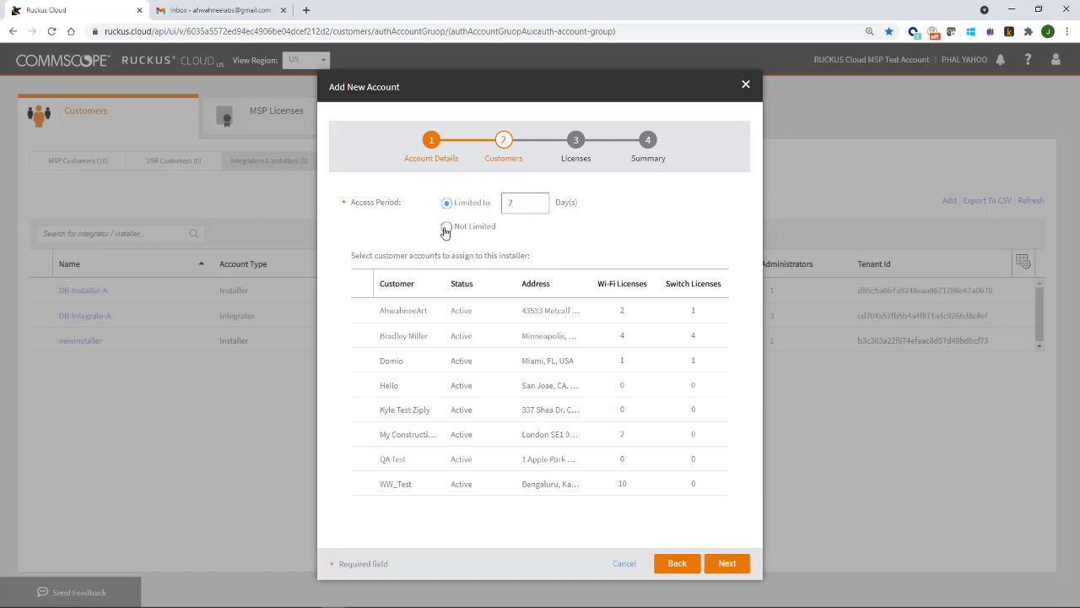
- Assign the first three customers, including AhwahneeArt and Domio, to the installer
mouse_move(361, 284)
left_click(361, 311)
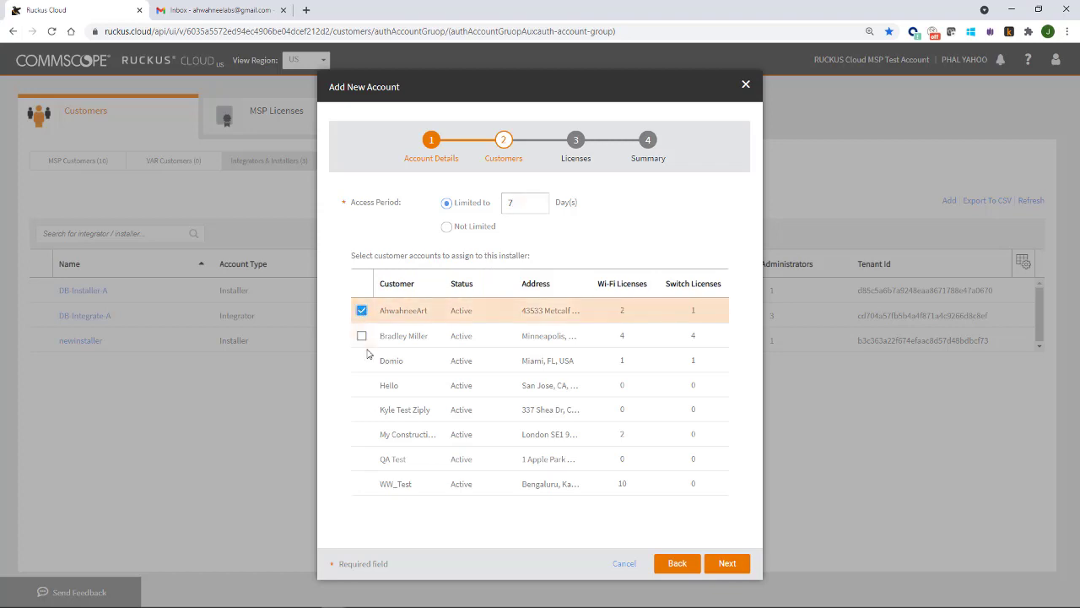
left_click(361, 360)
left_click(362, 336)
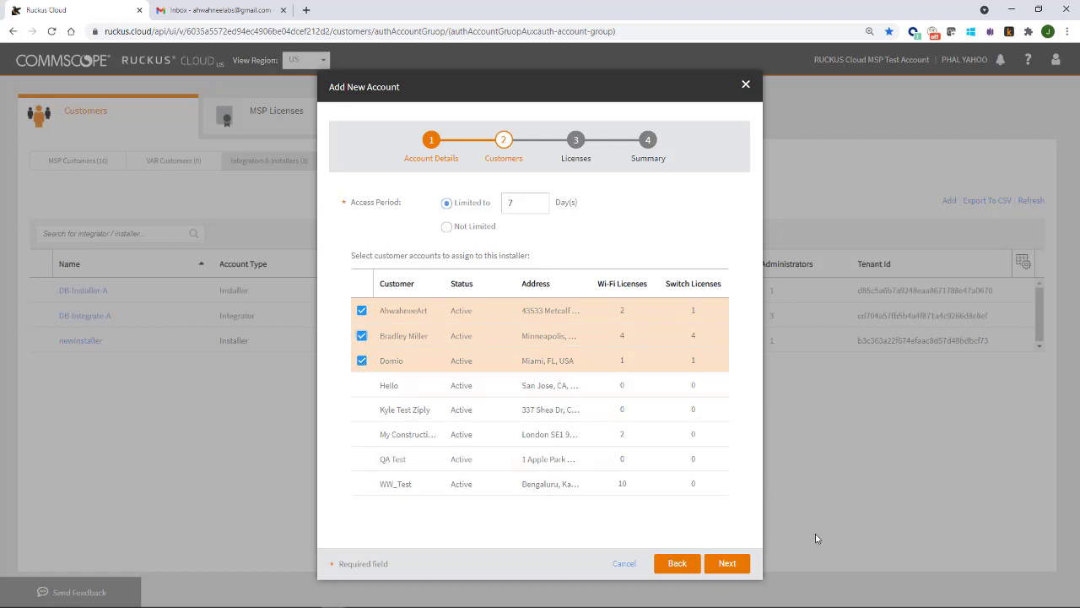
left_click(727, 563)
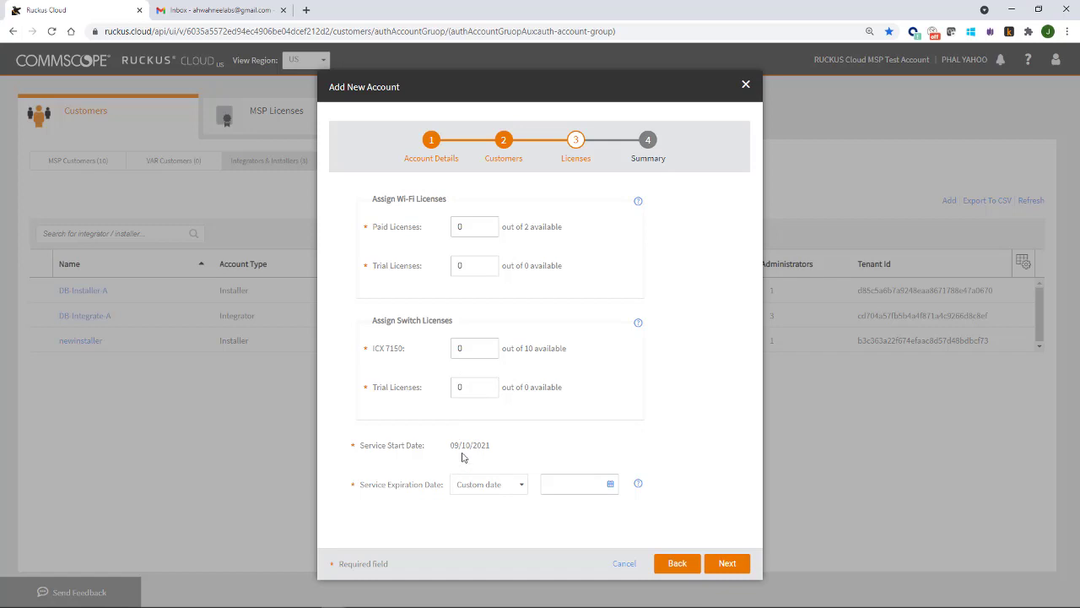
- Set service expiration to 30 Days and create the Art Installer account
left_click(512, 488)
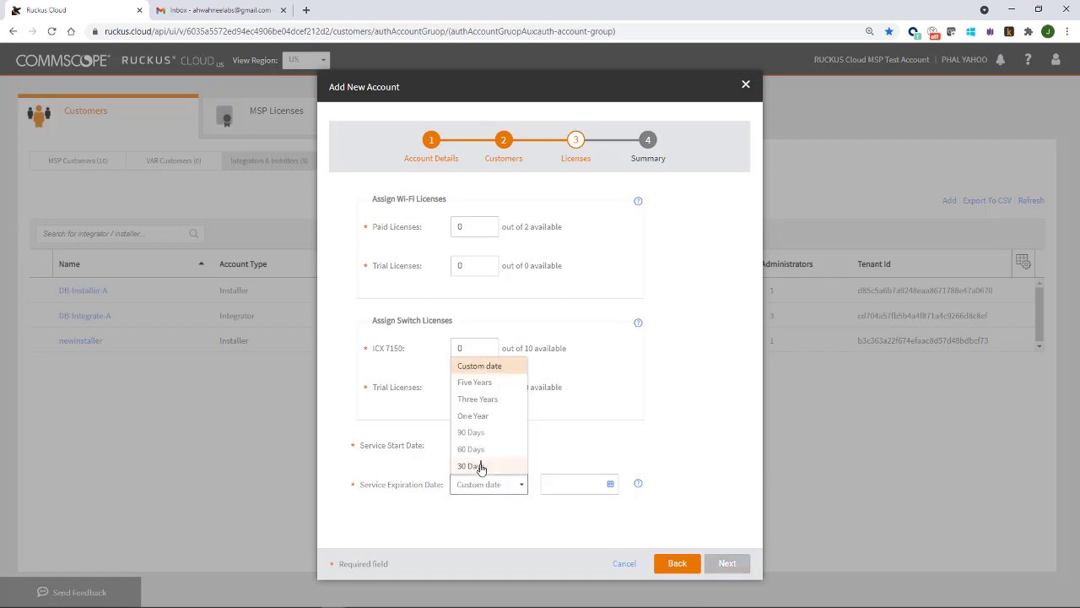
left_click(483, 467)
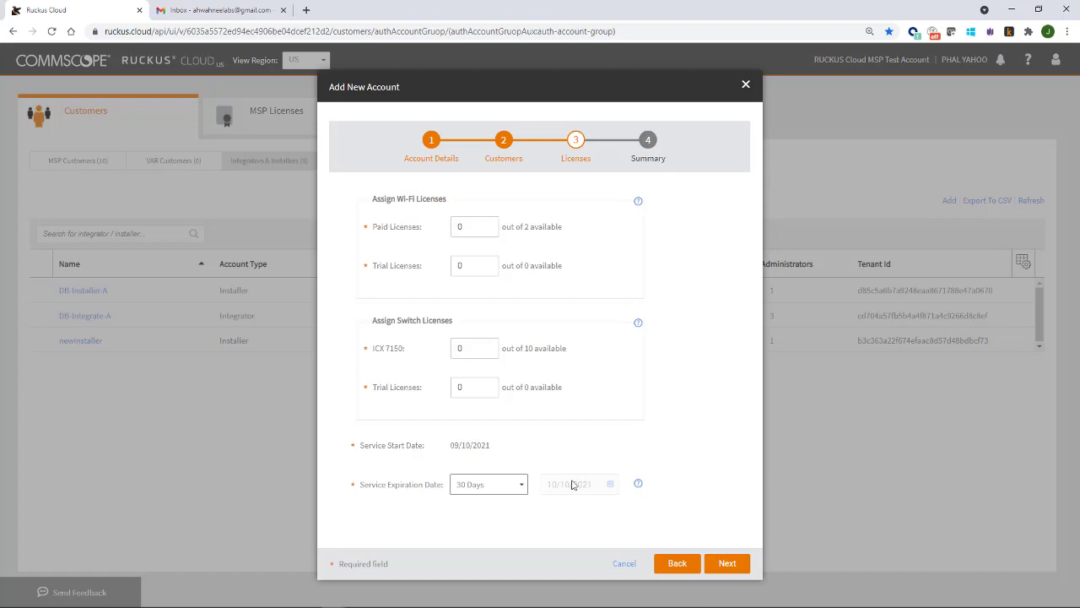
left_click(731, 571)
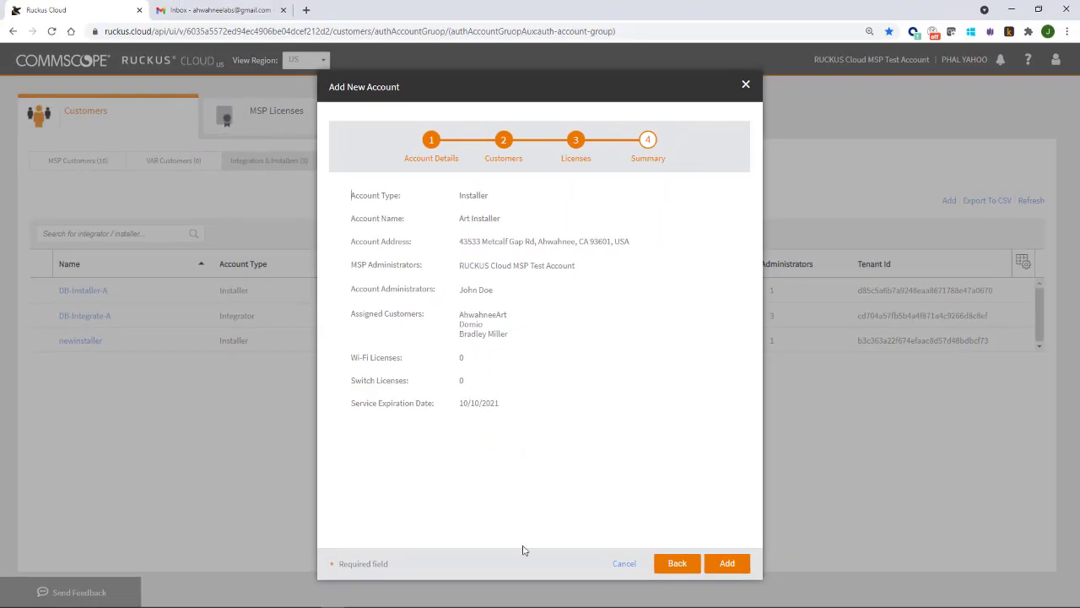
left_click(726, 565)
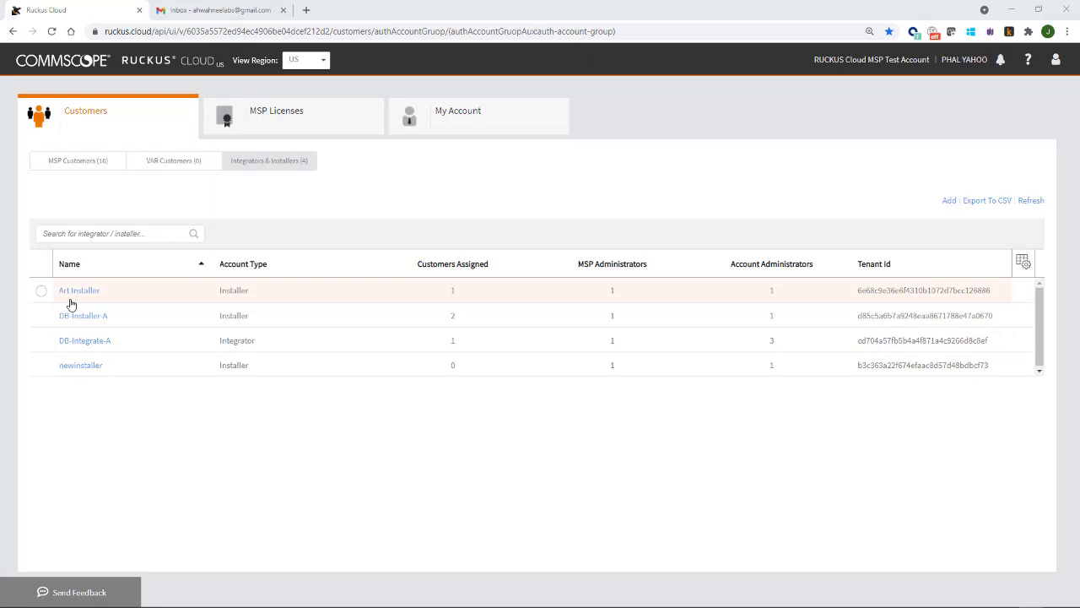
left_click(41, 290)
left_click(36, 200)
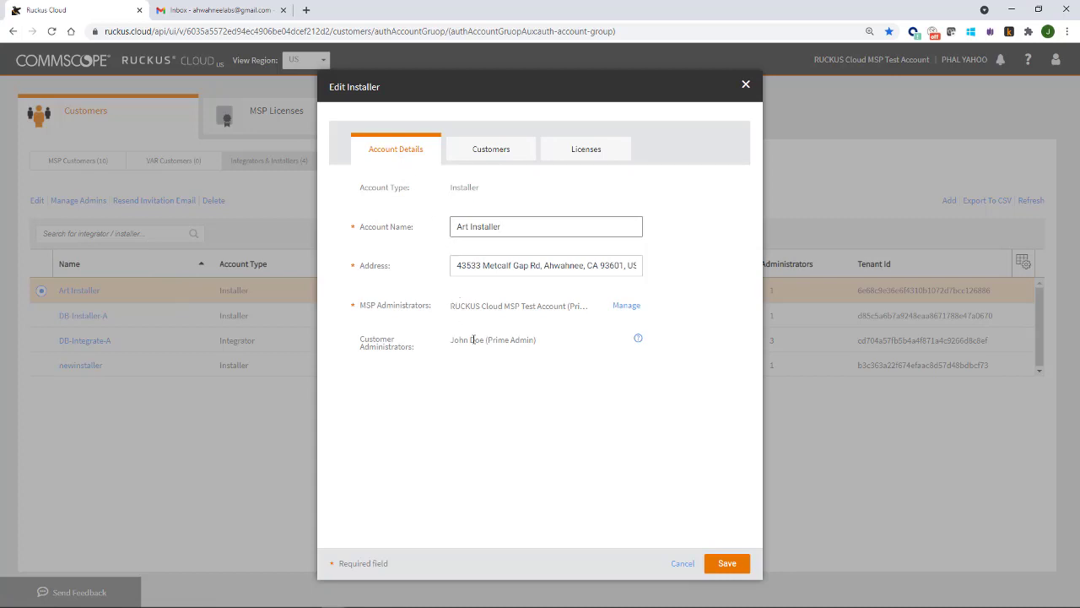
left_click(490, 160)
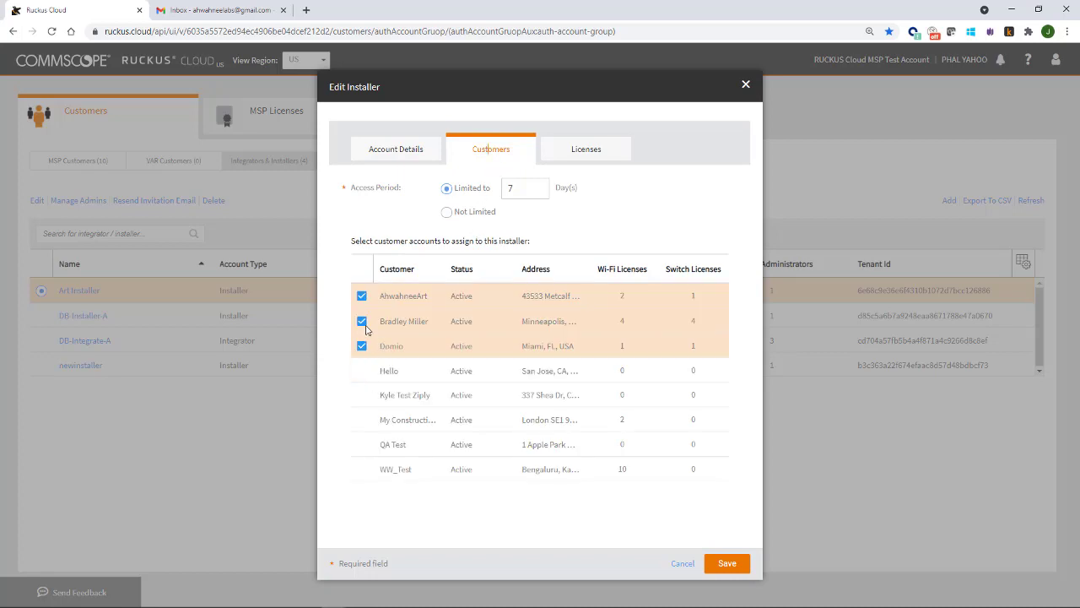
left_click(581, 149)
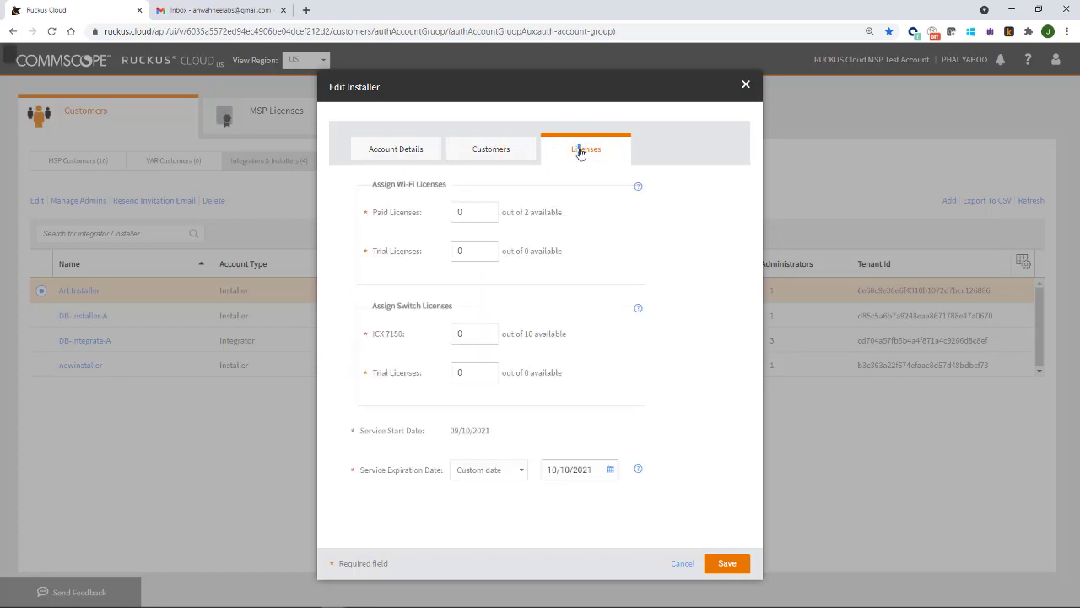
left_click(680, 564)
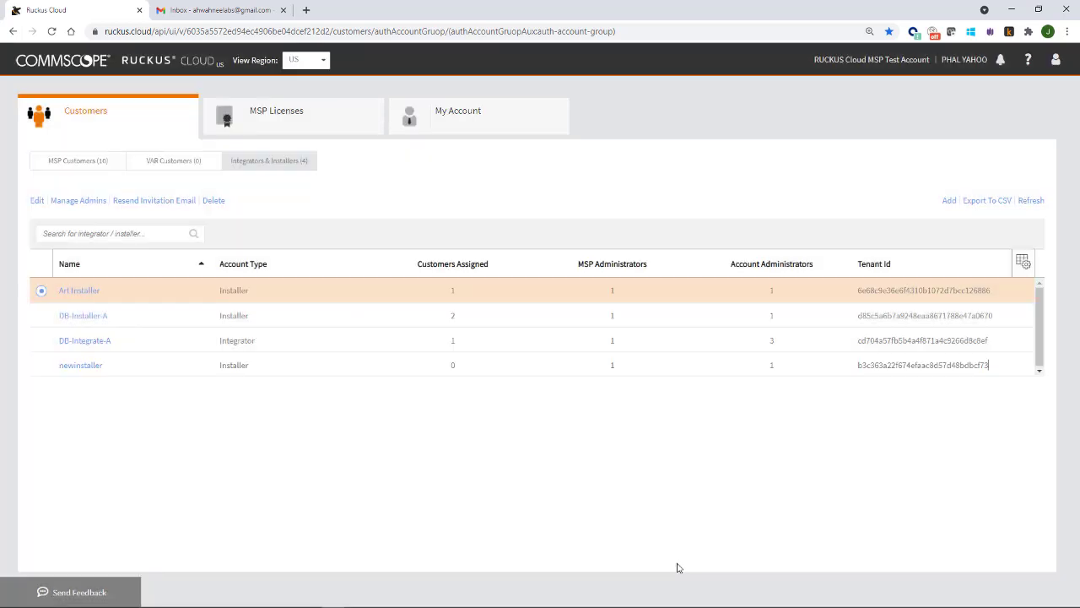
left_click(84, 203)
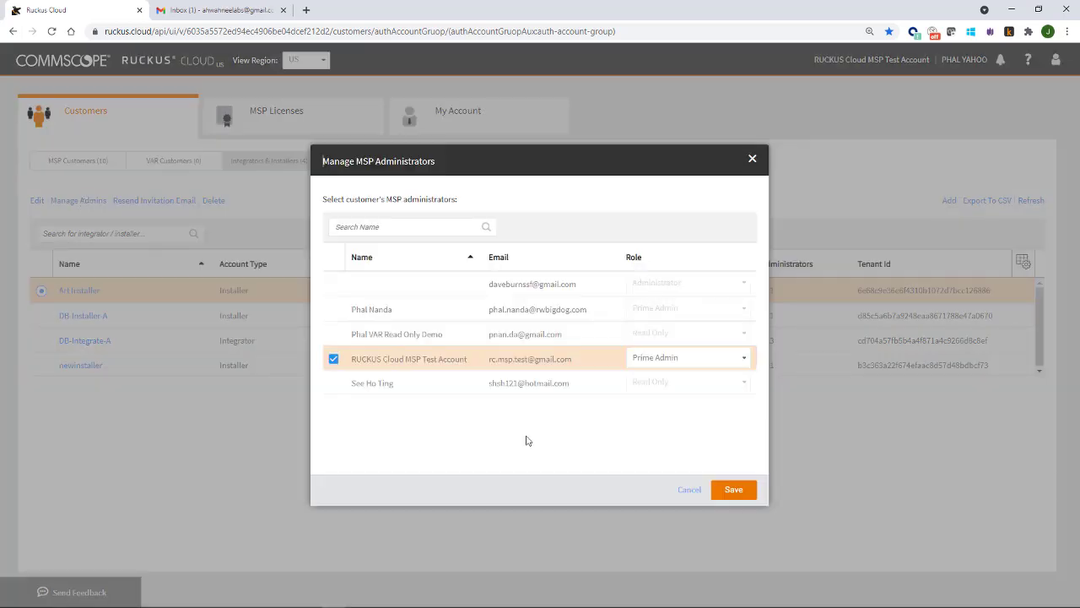
left_click(688, 490)
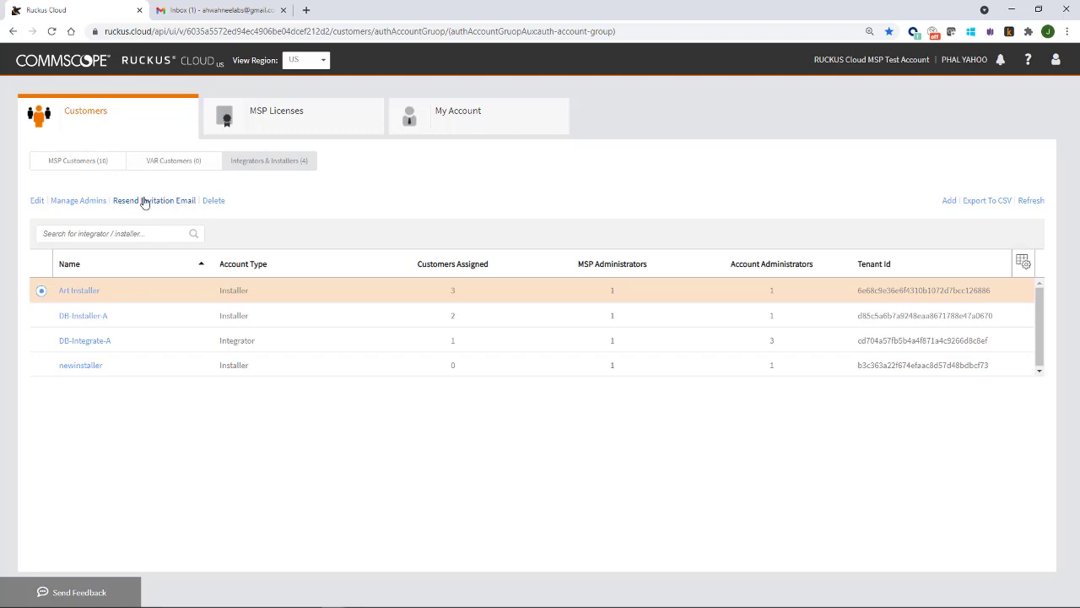
- Open the Ruckus Cloud invitation e-mail in Gmail and select its temporary password
left_click(187, 12)
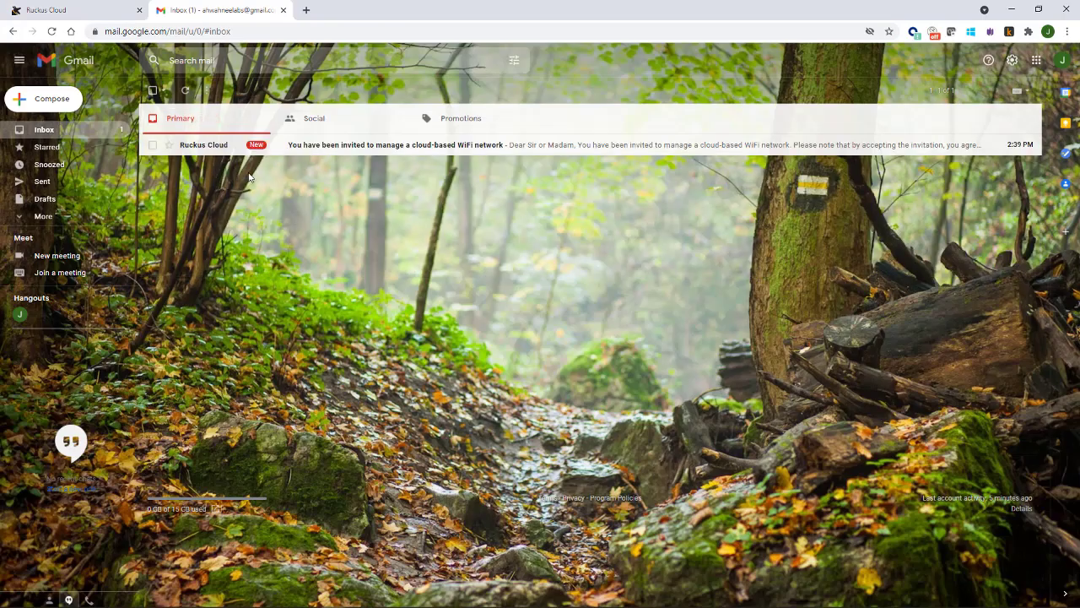
left_click(303, 149)
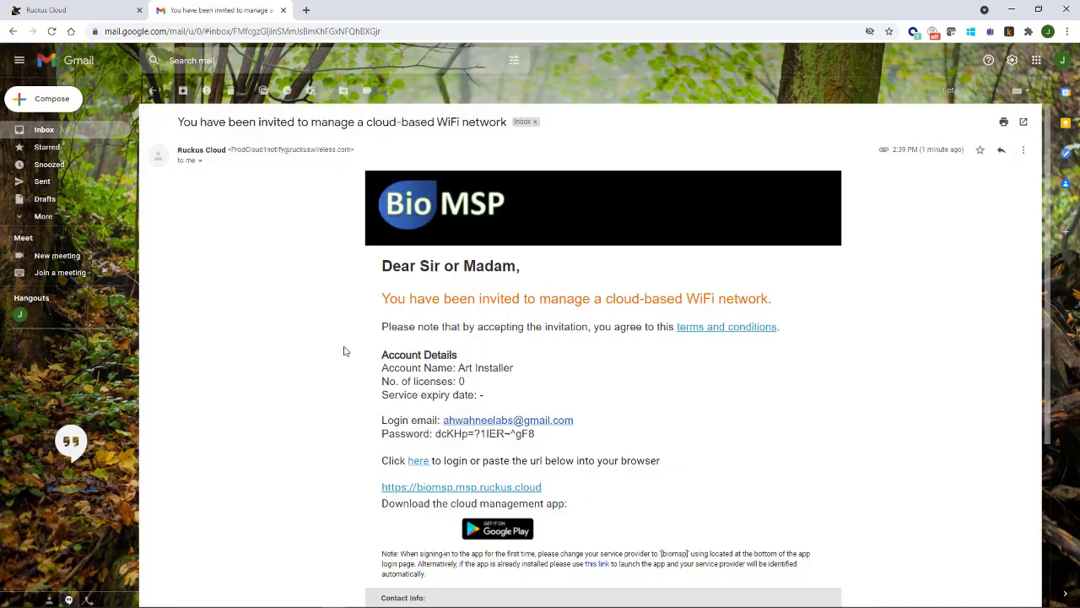
scroll(341, 354, "down", 3)
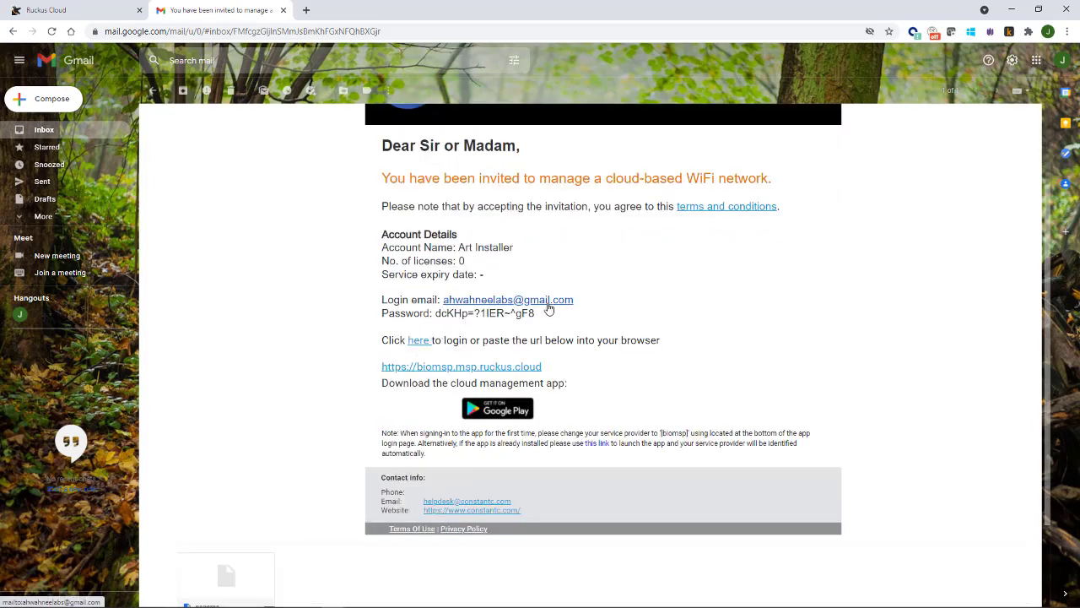
left_click_drag(536, 313, 436, 314)
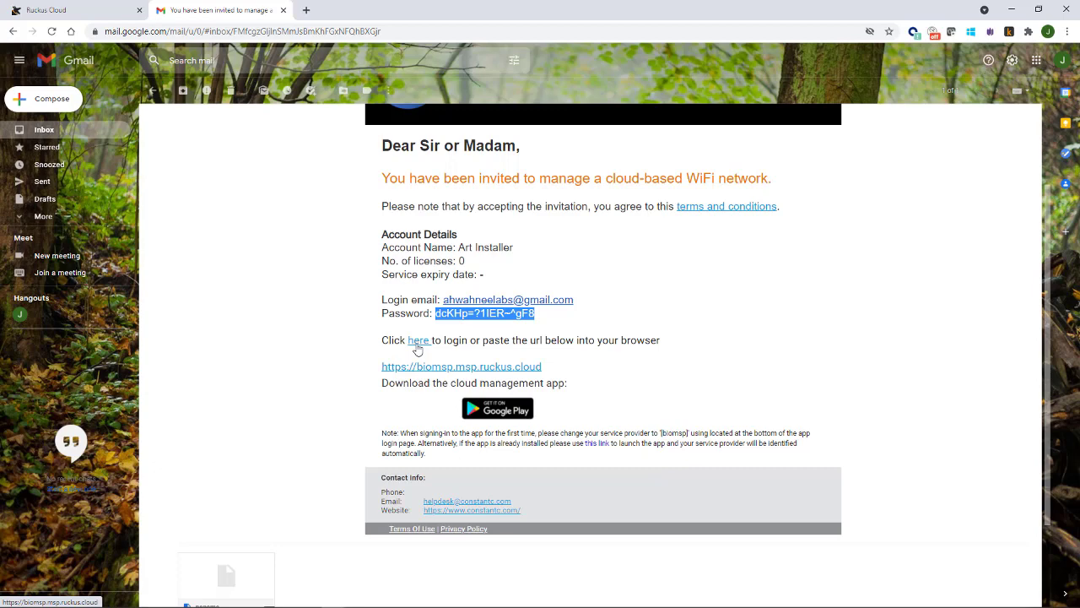
- Sign in to Bio MSP with the login e-mail and temporary password from the invitation
left_click(417, 343)
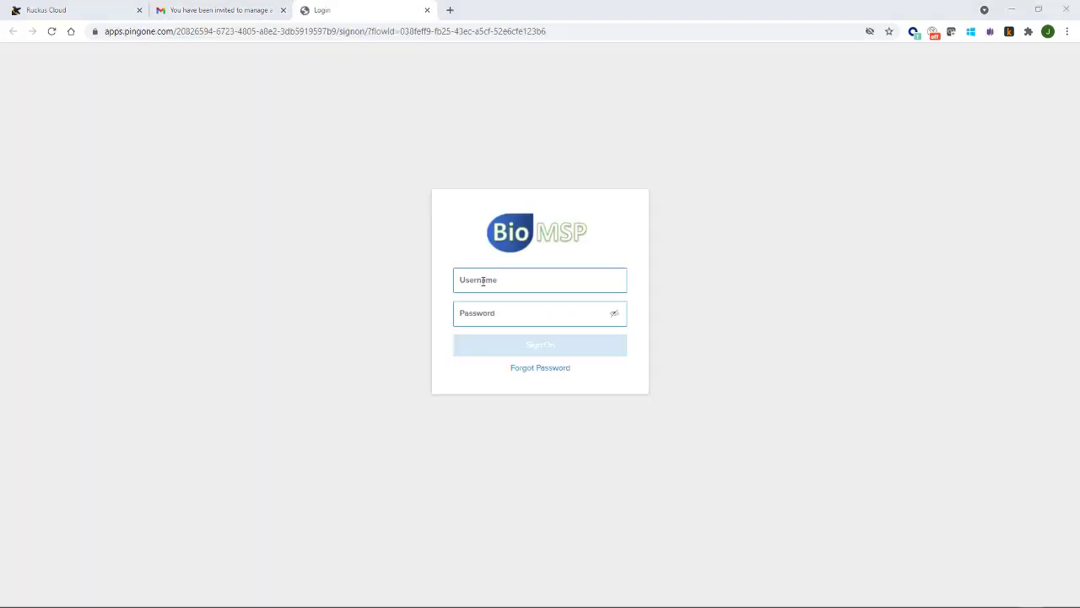
left_click(483, 281)
key("ctrl+v")
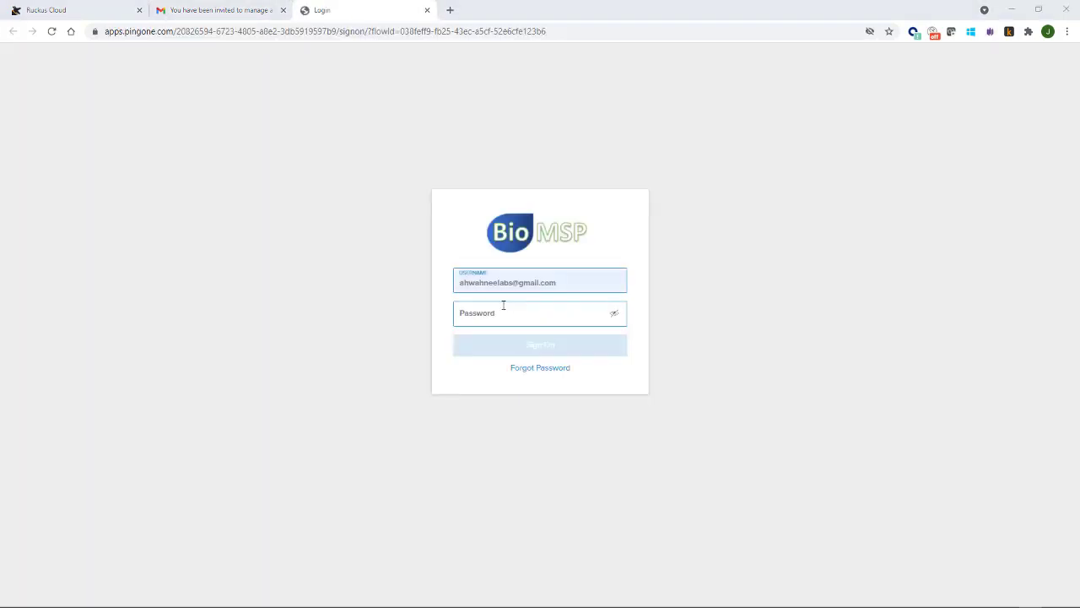
left_click(477, 314)
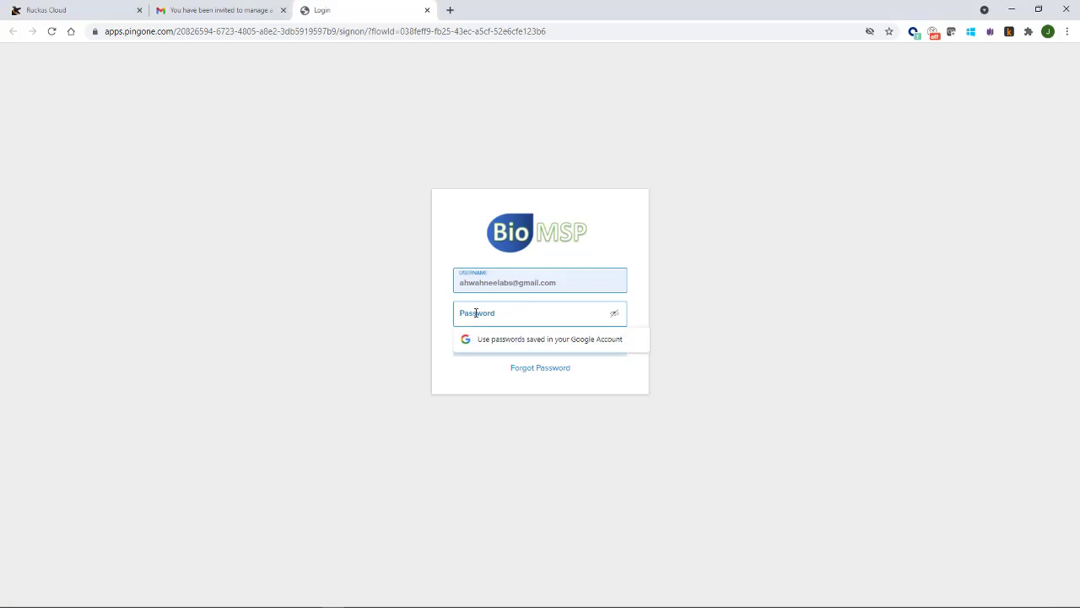
key("ctrl+v")
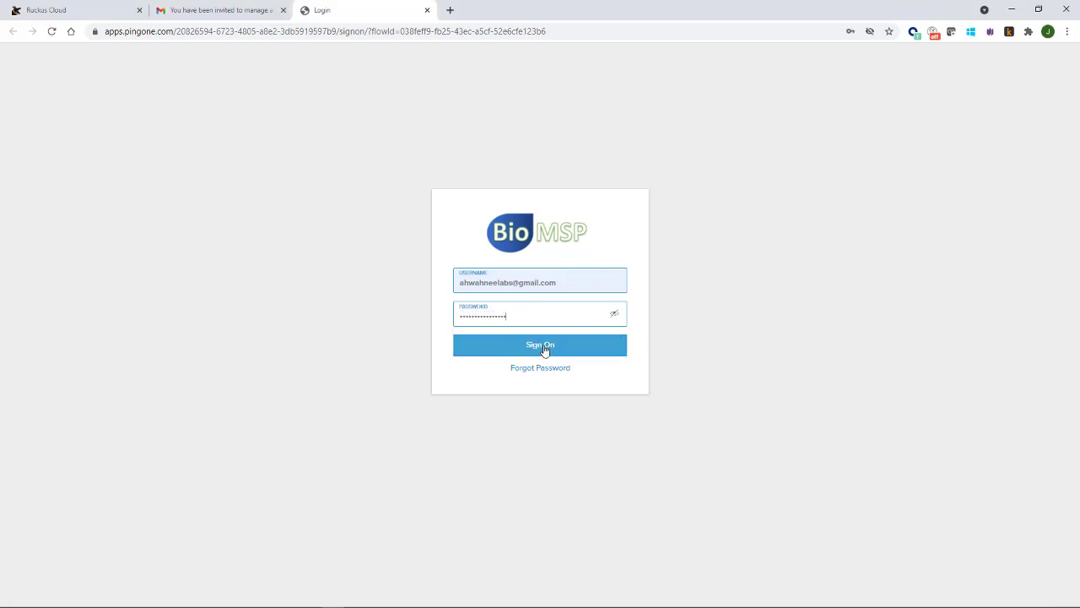
left_click(545, 348)
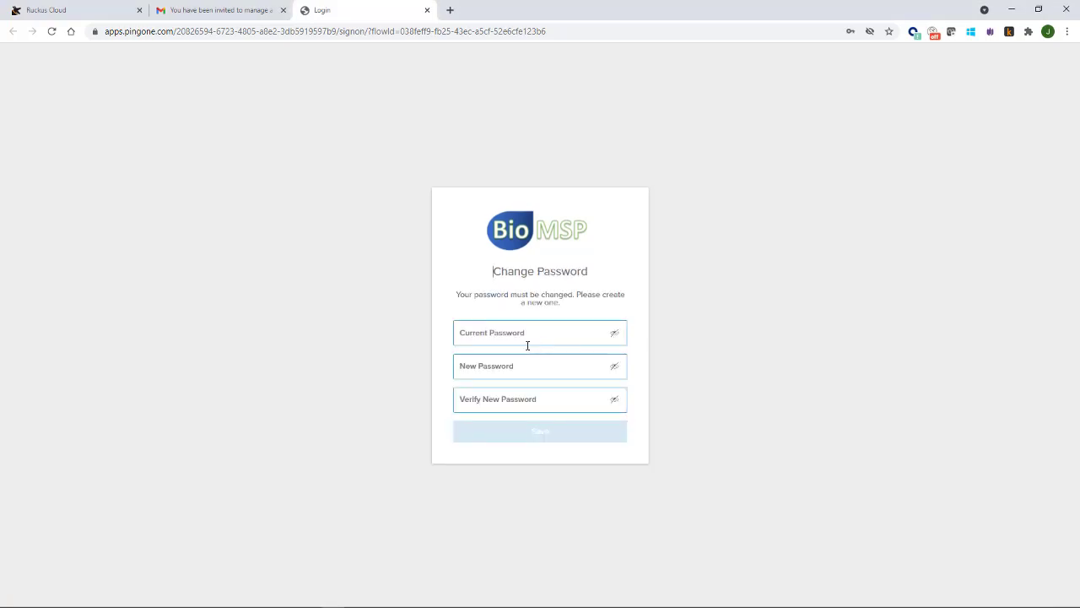
- Replace the temporary password with a new password, confirming it
left_click(469, 332)
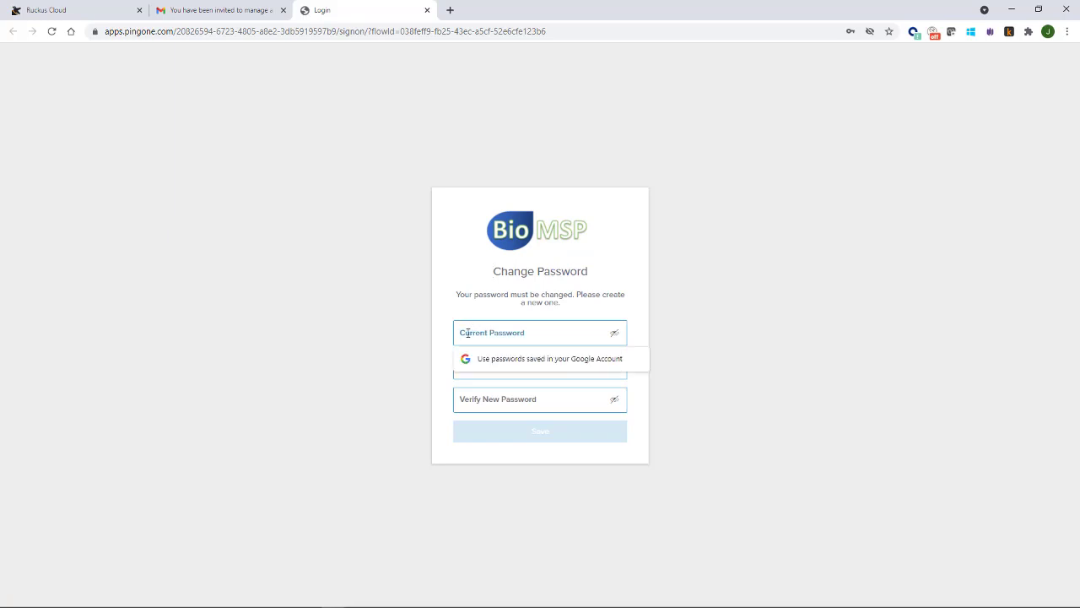
key("ctrl+v")
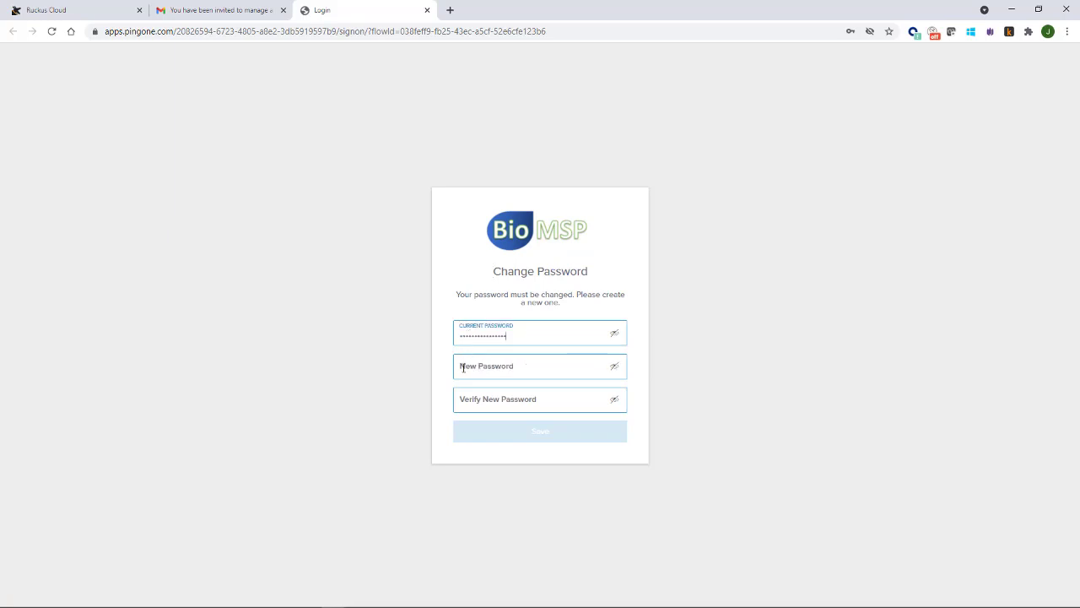
left_click(463, 367)
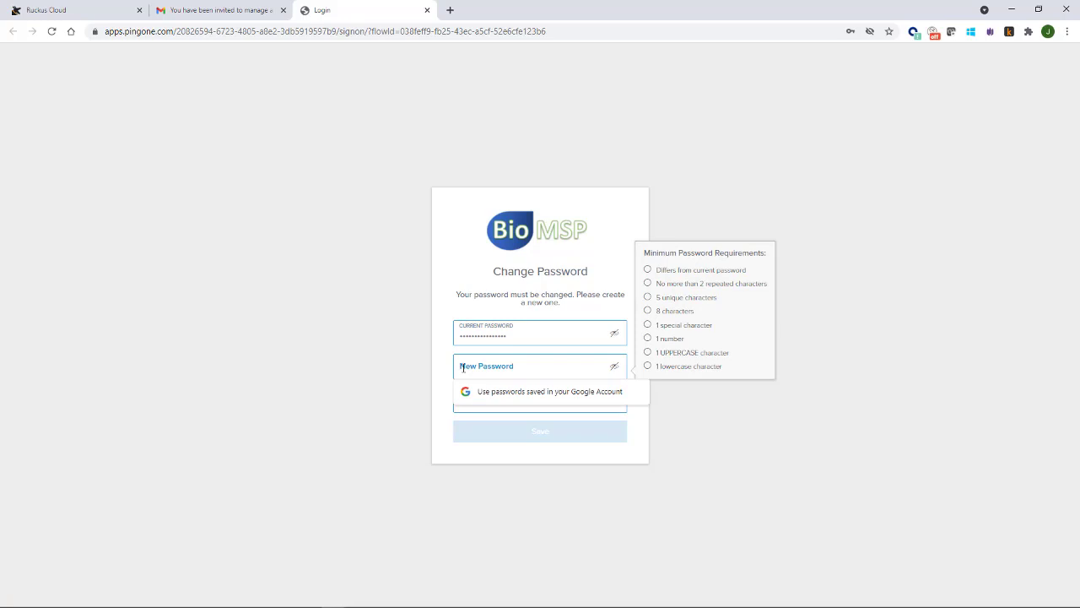
key("ctrl+v")
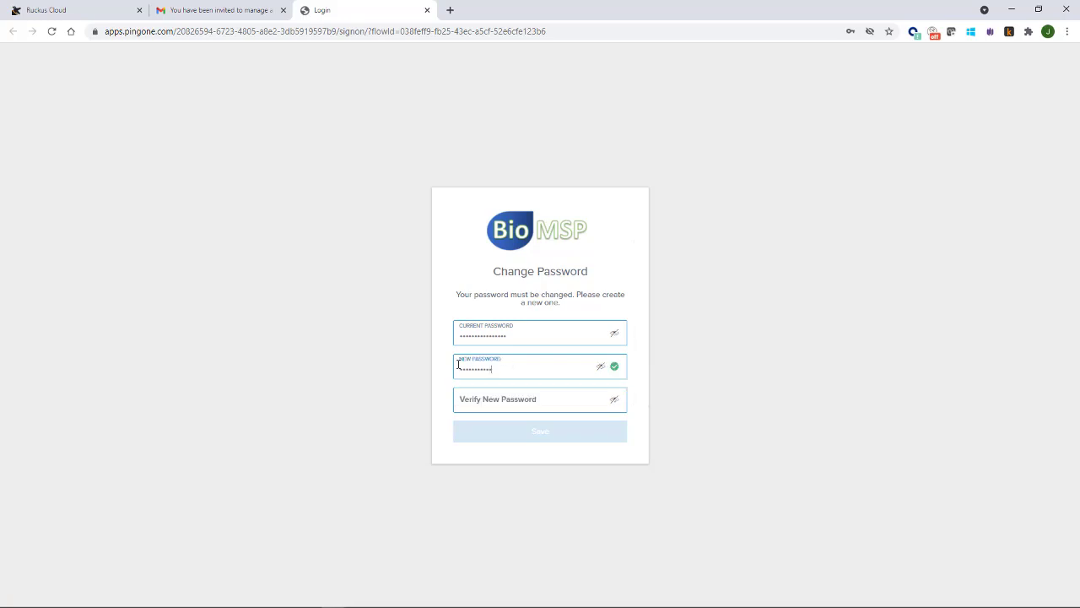
left_click(462, 399)
key("ctrl+v")
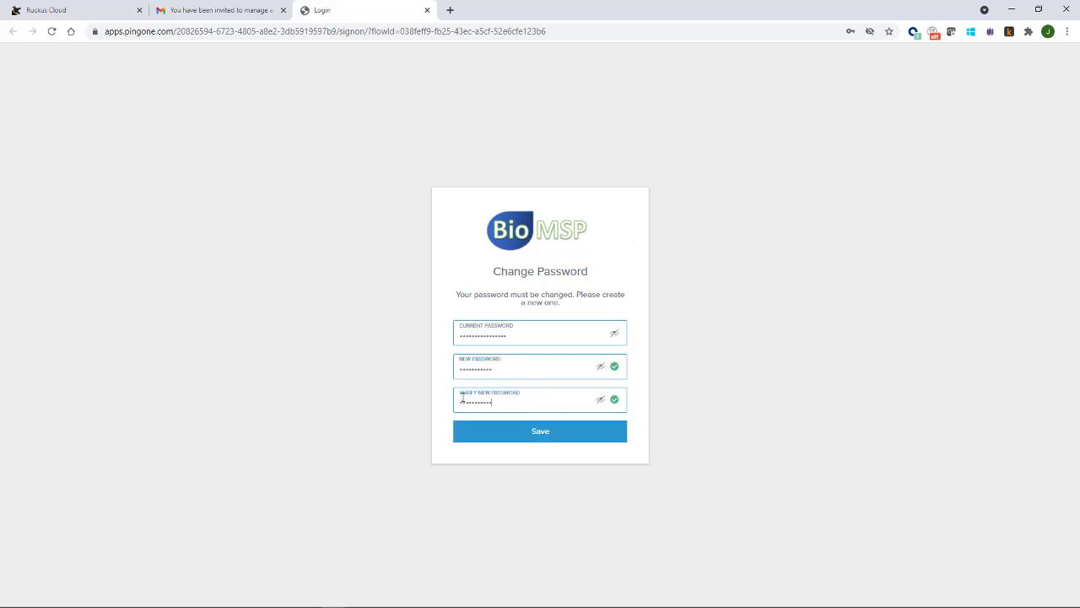
left_click(542, 434)
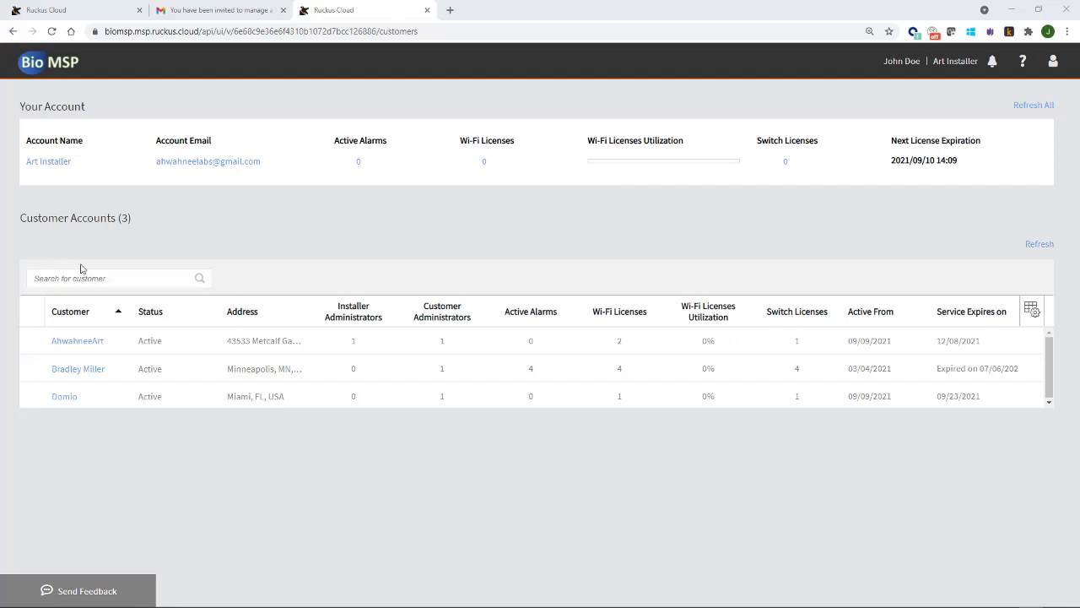
- Make the installer admin the Prime Admin installer administrator for AhwahneeArt
left_click(78, 342)
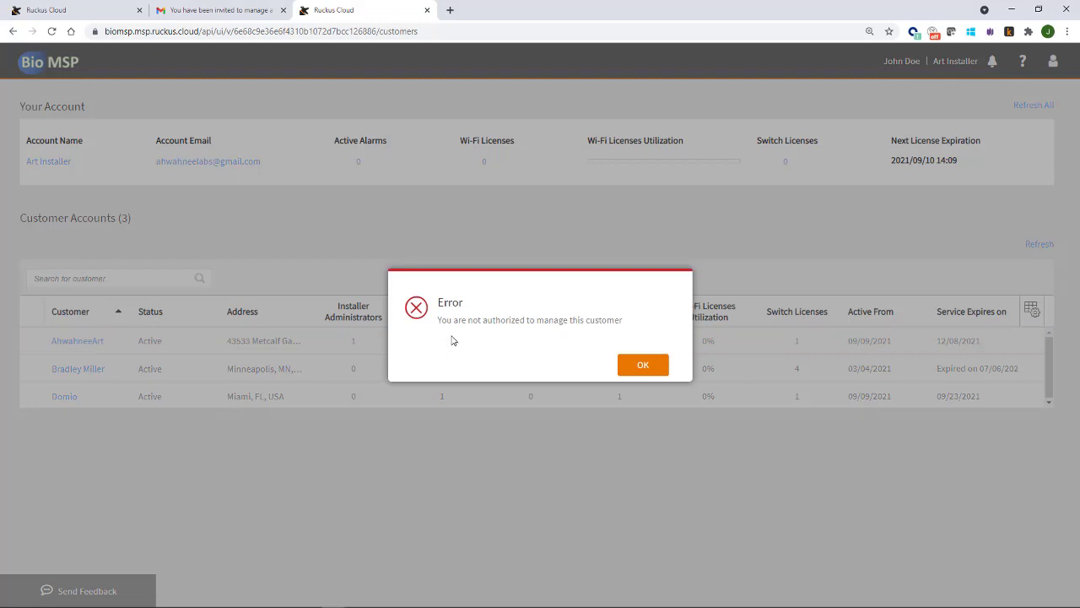
left_click(639, 368)
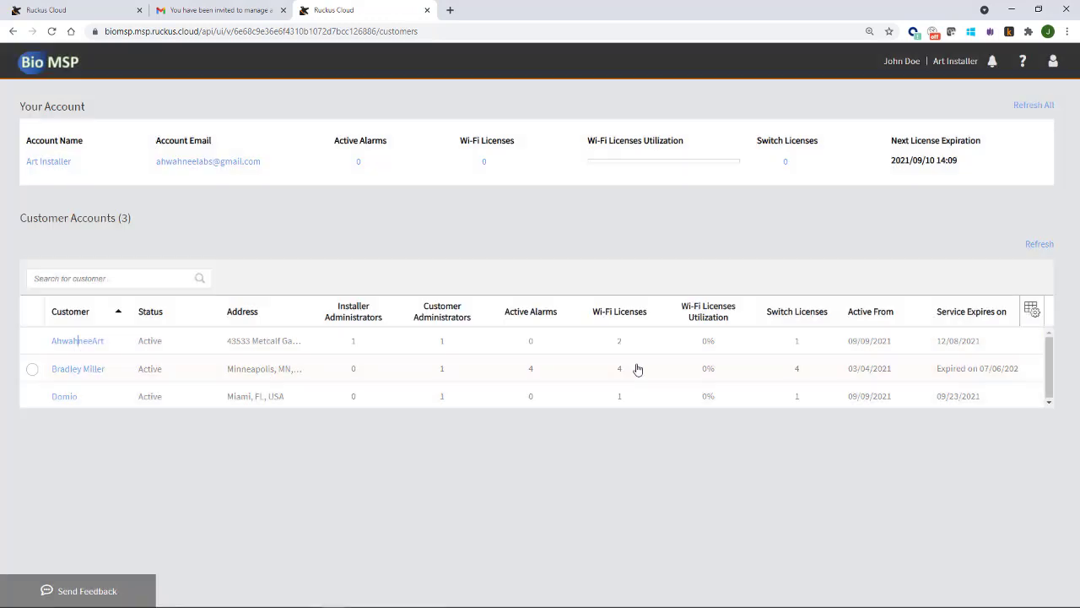
left_click(32, 341)
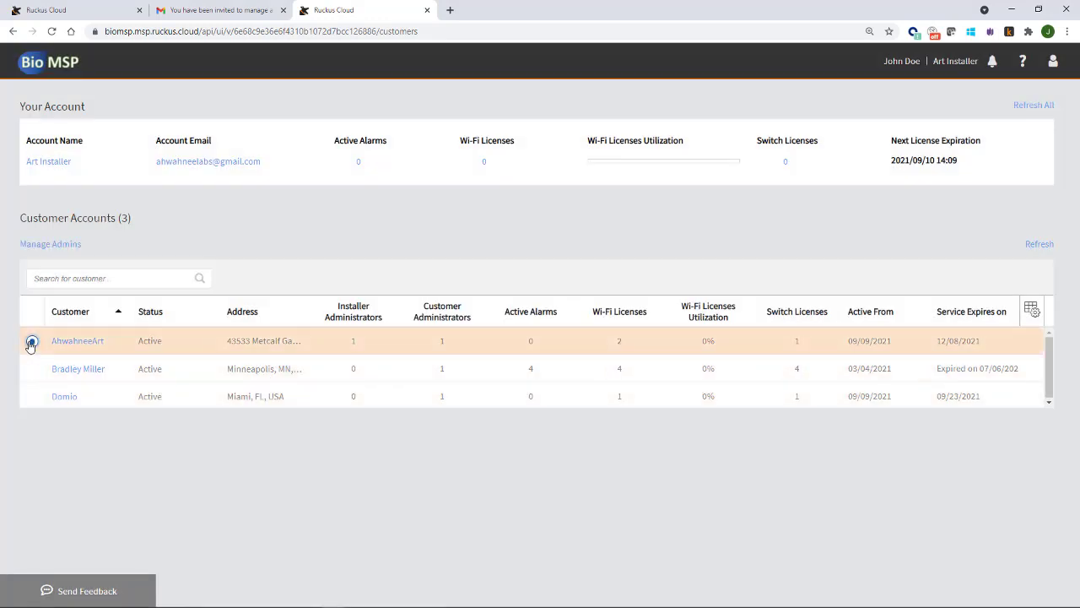
left_click(47, 246)
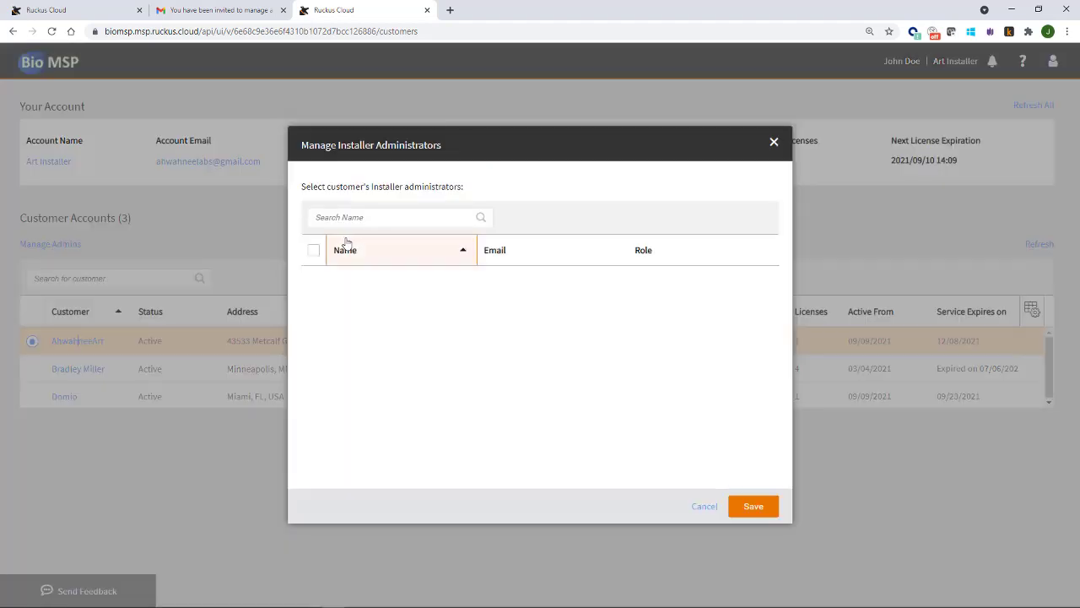
left_click(312, 280)
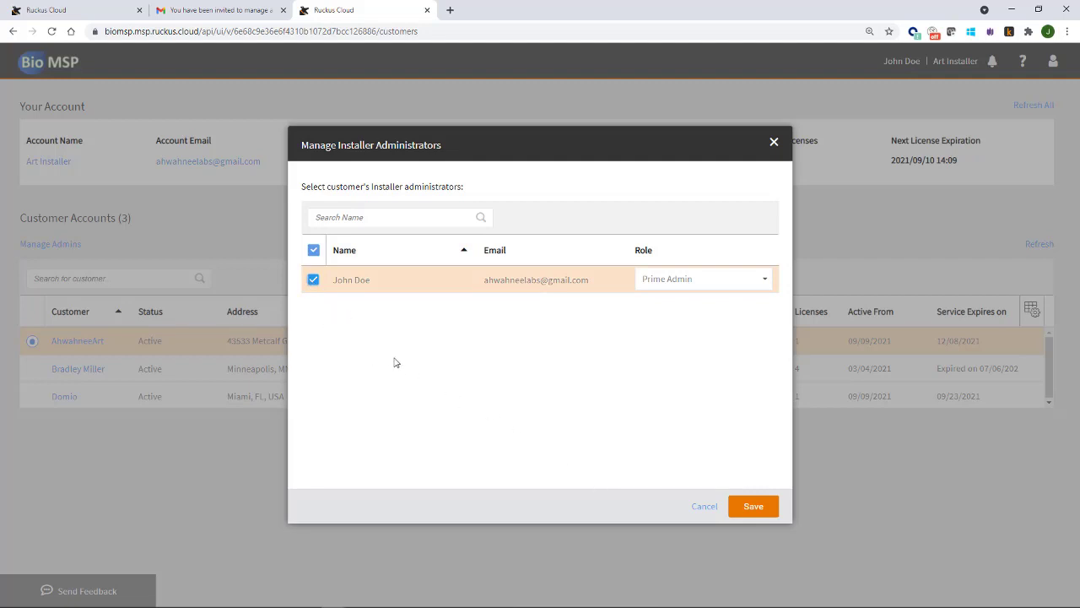
left_click(753, 507)
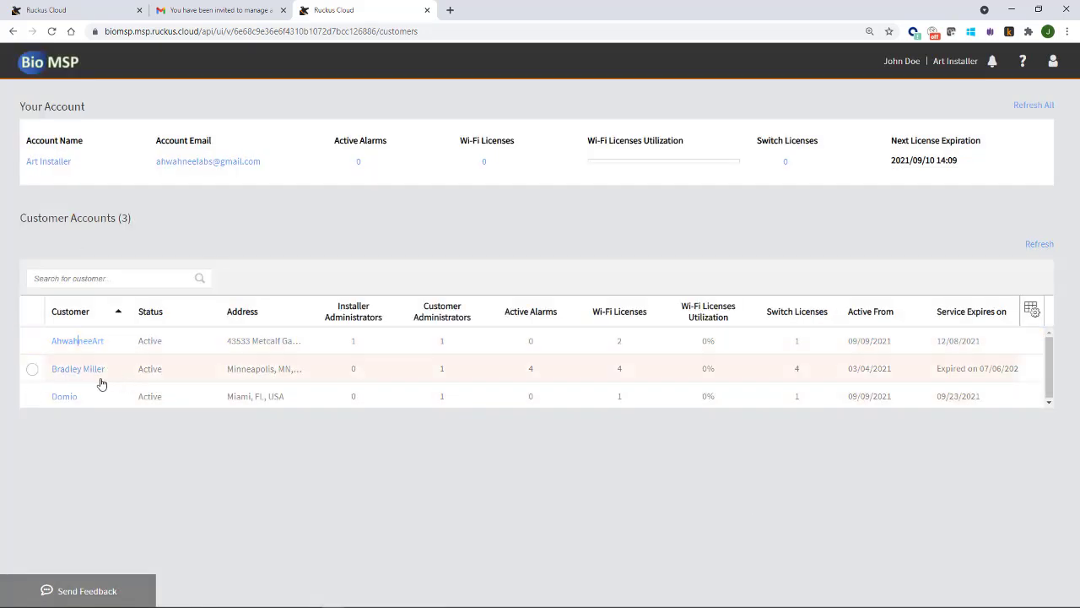
- Assign the installer admin as Prime Admin to the next customer account in the list
left_click(31, 369)
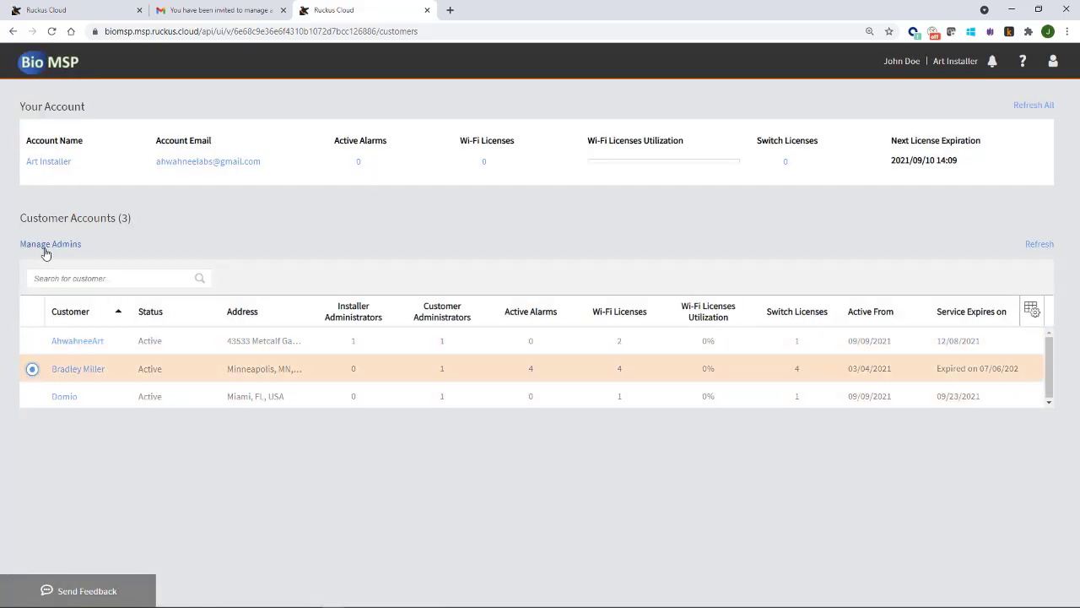
left_click(44, 246)
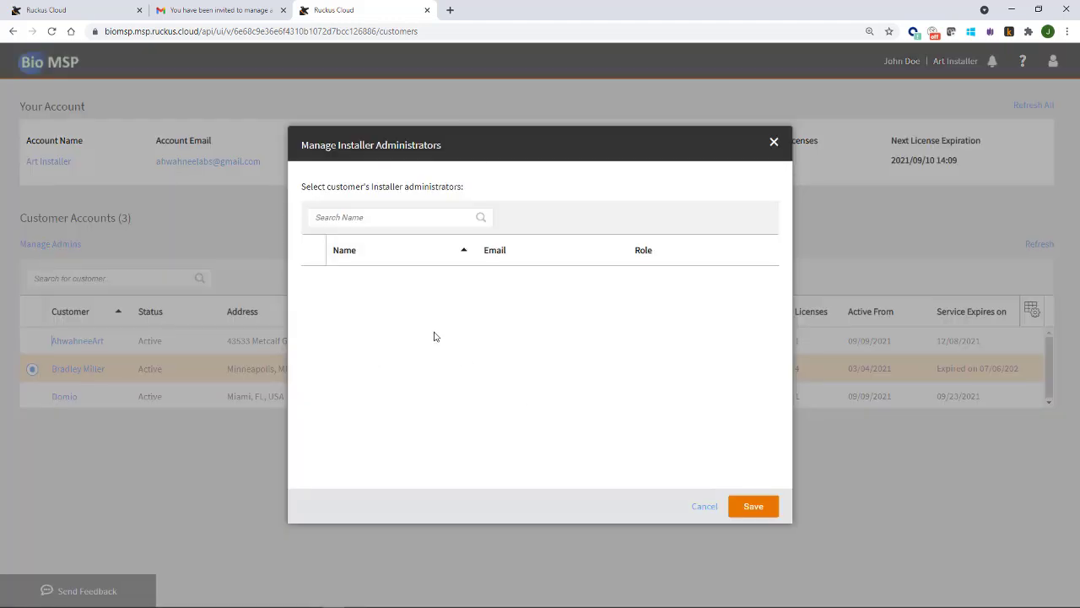
left_click(754, 508)
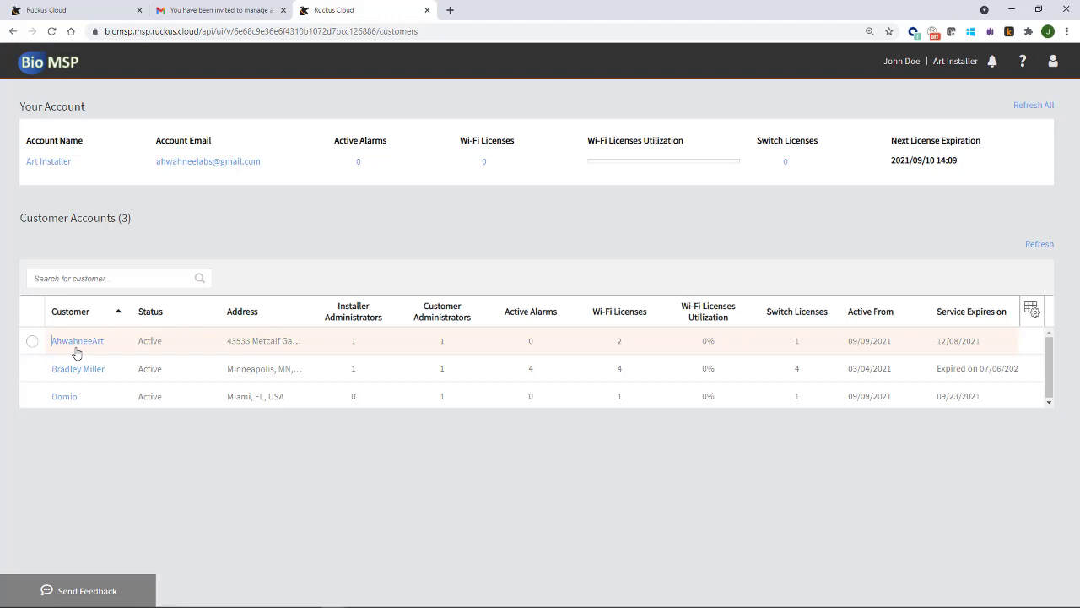
left_click(78, 342)
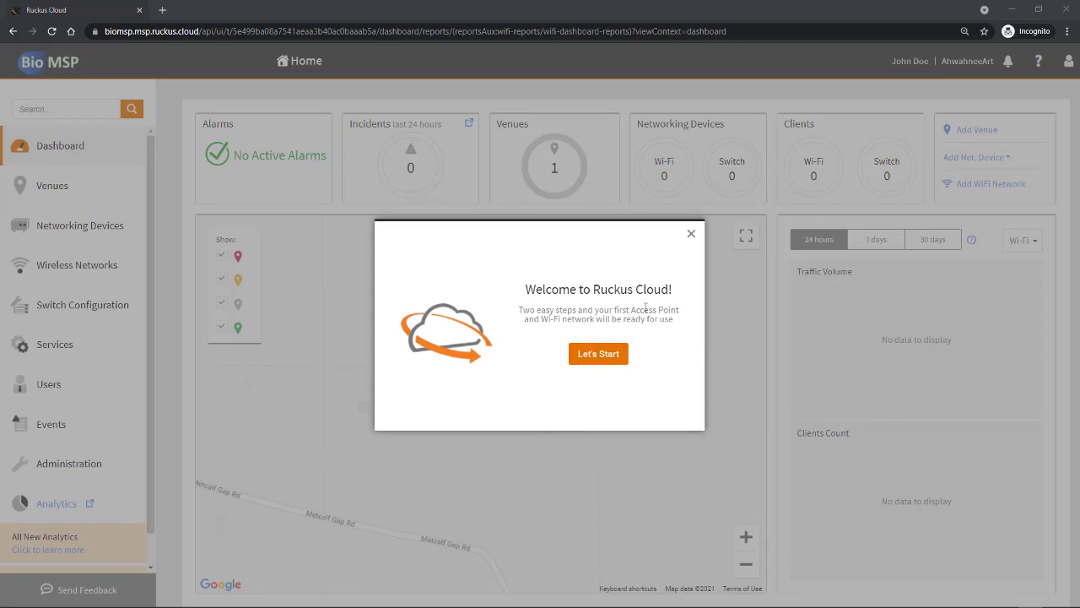
left_click(601, 356)
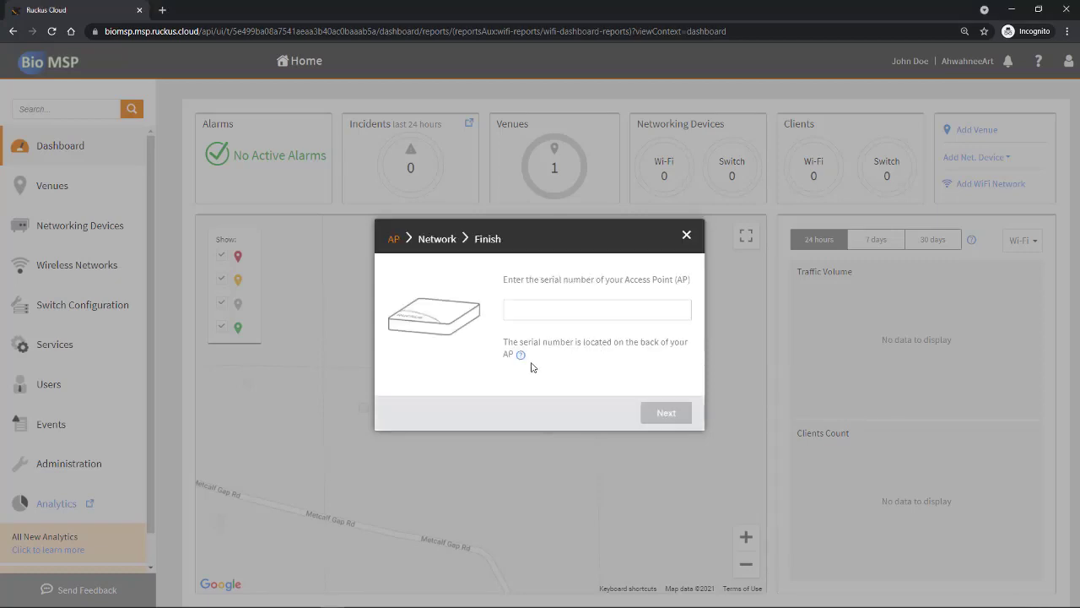
left_click(686, 235)
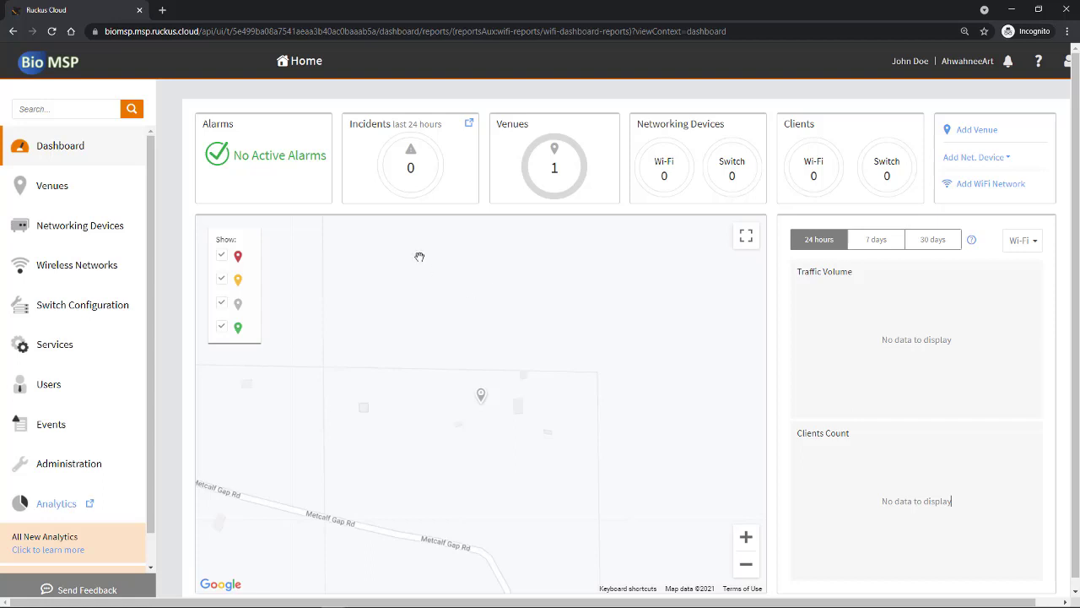
left_click(301, 63)
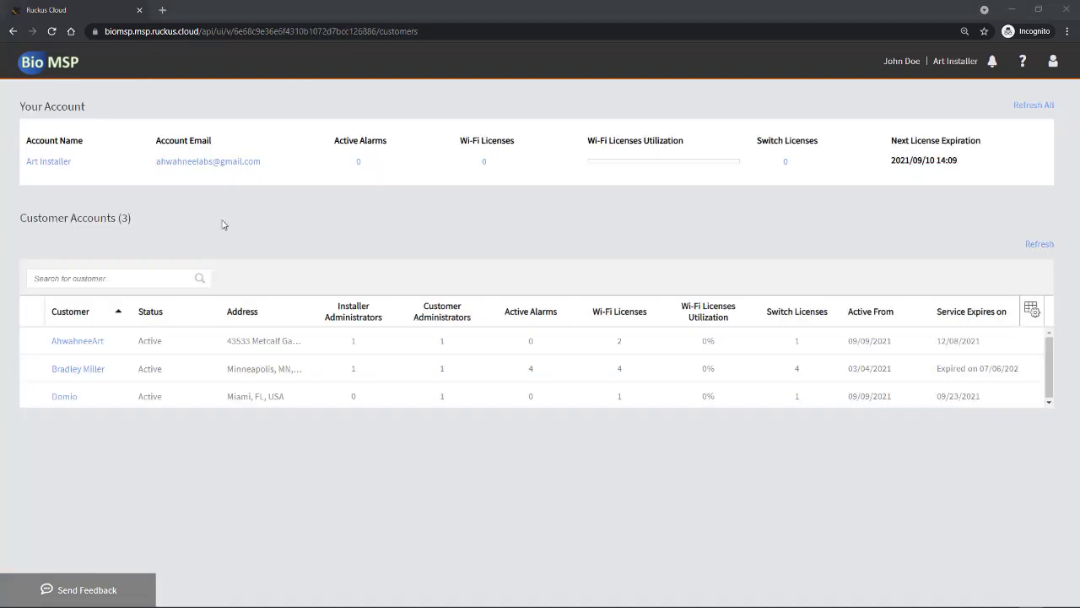